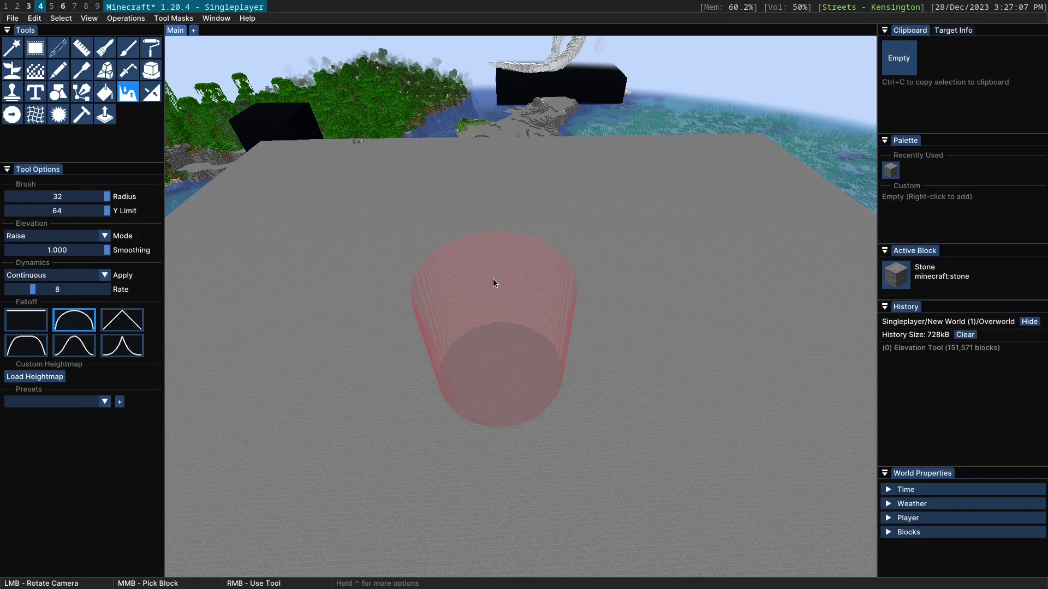
- Raise a broad mound on the stone platform with the 32-radius elevation brush, check the available modes, and undo the mound
{"action": "mouse_move", "coordinate": [517, 263]}
{"action": "right_mouse_down"}
{"action": "mouse_move", "coordinate": [479, 264]}
{"action": "mouse_move", "coordinate": [355, 337]}
{"action": "mouse_move", "coordinate": [498, 452]}
{"action": "mouse_move", "coordinate": [606, 248]}
{"action": "mouse_move", "coordinate": [637, 290]}
{"action": "mouse_move", "coordinate": [498, 386]}
{"action": "mouse_move", "coordinate": [456, 300]}
{"action": "mouse_move", "coordinate": [532, 434]}
{"action": "mouse_move", "coordinate": [491, 284]}
{"action": "mouse_move", "coordinate": [556, 346]}
{"action": "mouse_move", "coordinate": [524, 305]}
{"action": "right_mouse_up"}
{"action": "left_click", "coordinate": [84, 237]}
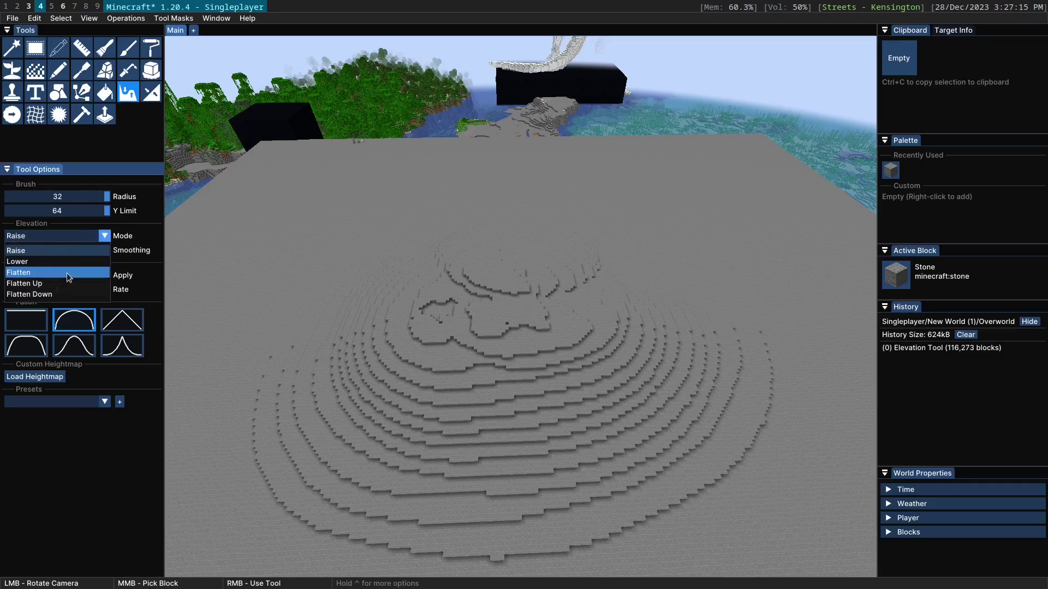
{"action": "left_click", "coordinate": [69, 234]}
{"action": "scroll", "coordinate": [542, 304], "scroll_direction": "down", "scroll_amount": 2, "text": "ctrl"}
{"action": "left_click_drag", "start_coordinate": [542, 304], "coordinate": [532, 273], "text": "ctrl"}
{"action": "key", "text": "ctrl+z"}
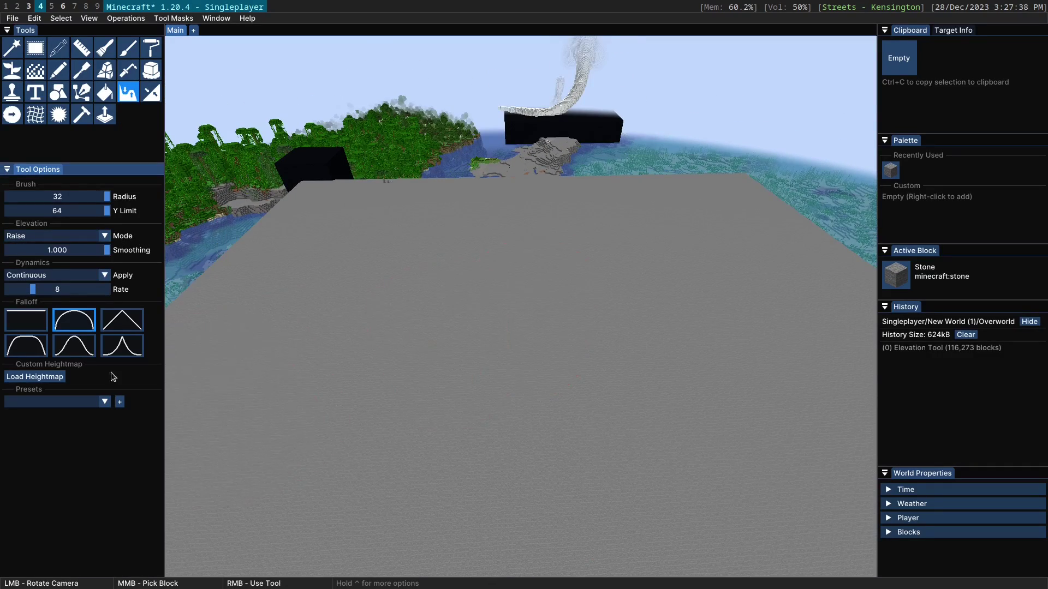
- Load cerro_nevado.png from the realworld heightmaps folder as the custom heightmap
{"action": "left_click", "coordinate": [29, 376]}
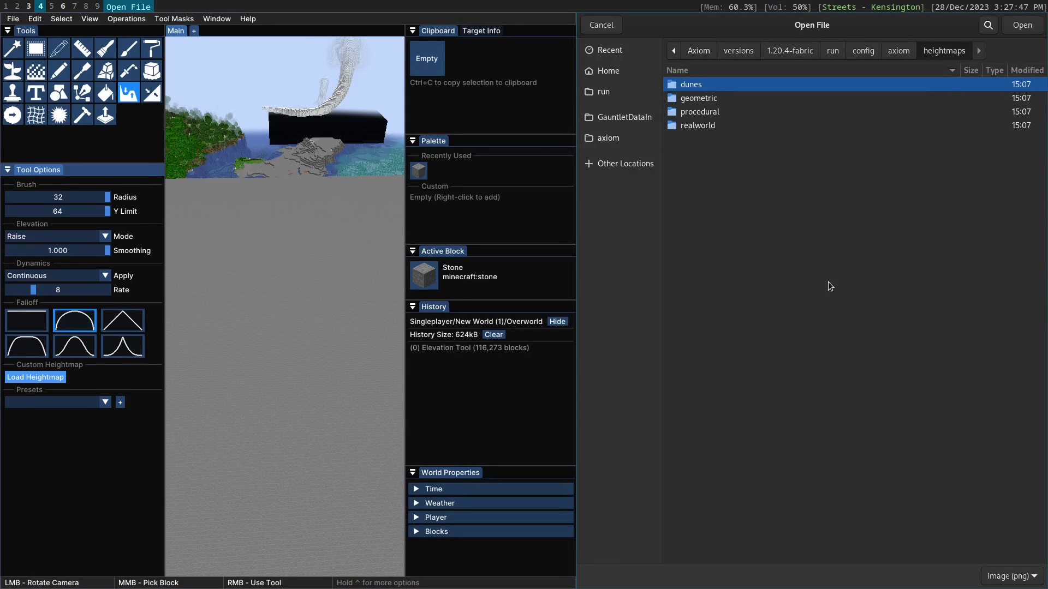
{"action": "key", "text": "alt+d"}
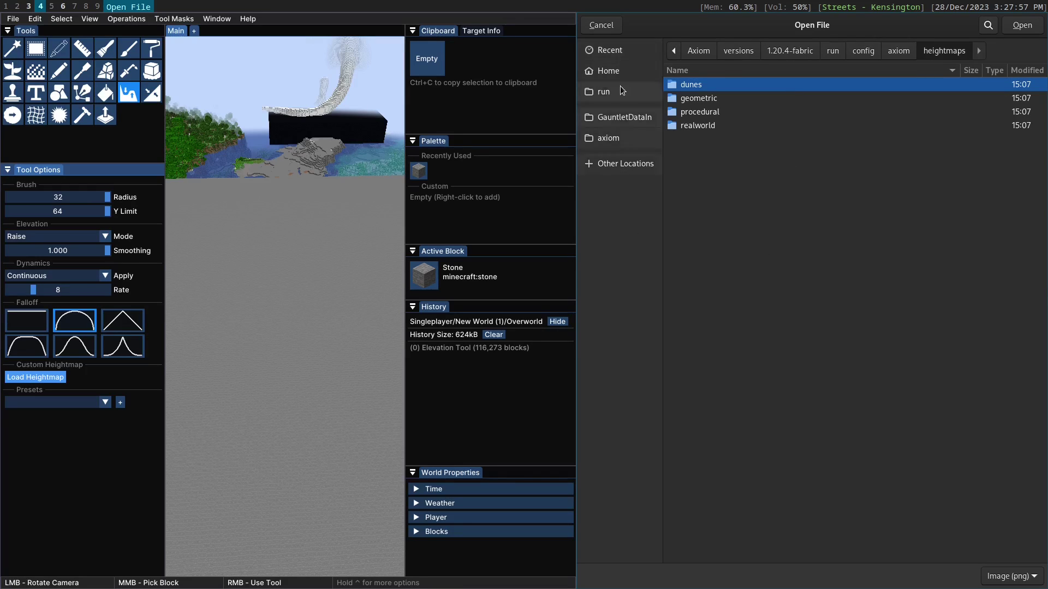
{"action": "double_click", "coordinate": [710, 126]}
{"action": "left_click", "coordinate": [719, 100]}
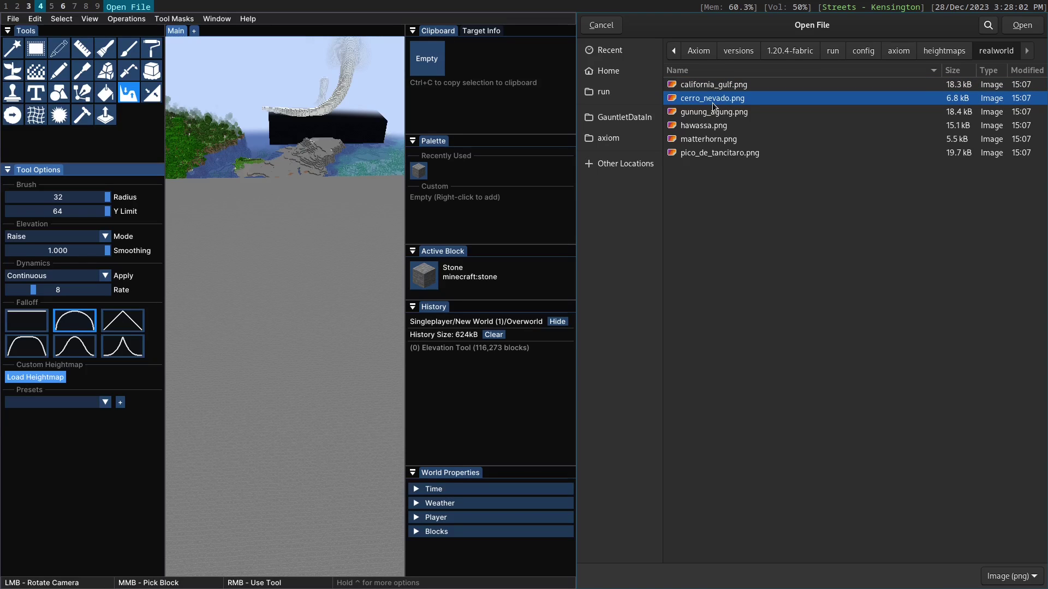
{"action": "left_click", "coordinate": [1021, 26]}
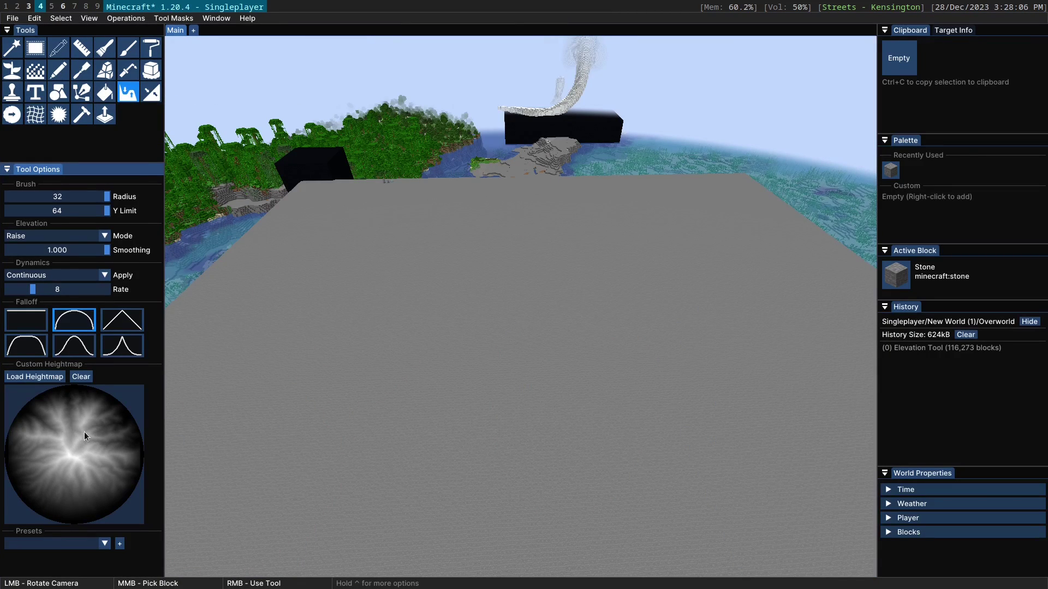
- Sculpt a freehand raised ridge on the platform with the heightmap loaded, inspect it, and undo the stroke
{"action": "mouse_move", "coordinate": [533, 280]}
{"action": "right_mouse_down"}
{"action": "mouse_move", "coordinate": [483, 287]}
{"action": "mouse_move", "coordinate": [400, 322]}
{"action": "mouse_move", "coordinate": [387, 431]}
{"action": "mouse_move", "coordinate": [388, 341]}
{"action": "mouse_move", "coordinate": [512, 281]}
{"action": "mouse_move", "coordinate": [424, 305]}
{"action": "mouse_move", "coordinate": [385, 416]}
{"action": "mouse_move", "coordinate": [393, 346]}
{"action": "mouse_move", "coordinate": [500, 286]}
{"action": "mouse_move", "coordinate": [424, 313]}
{"action": "mouse_move", "coordinate": [384, 420]}
{"action": "mouse_move", "coordinate": [416, 328]}
{"action": "mouse_move", "coordinate": [505, 285]}
{"action": "right_mouse_up"}
{"action": "mouse_move", "coordinate": [480, 296]}
{"action": "left_mouse_down", "text": "ctrl"}
{"action": "mouse_move", "coordinate": [594, 296]}
{"action": "mouse_move", "coordinate": [520, 306]}
{"action": "left_mouse_up", "text": "ctrl"}
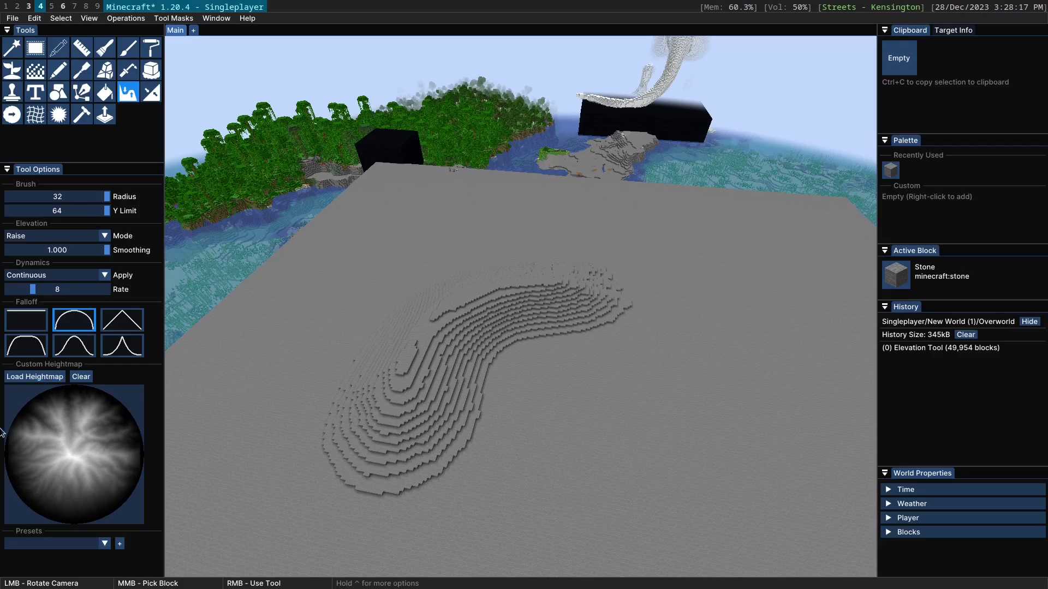
{"action": "mouse_move", "coordinate": [550, 442]}
{"action": "left_mouse_down", "text": "ctrl"}
{"action": "mouse_move", "coordinate": [523, 443]}
{"action": "mouse_move", "coordinate": [508, 540]}
{"action": "mouse_move", "coordinate": [556, 532]}
{"action": "mouse_move", "coordinate": [519, 453]}
{"action": "mouse_move", "coordinate": [560, 283]}
{"action": "left_mouse_up", "text": "ctrl"}
{"action": "key", "text": "ctrl+z"}
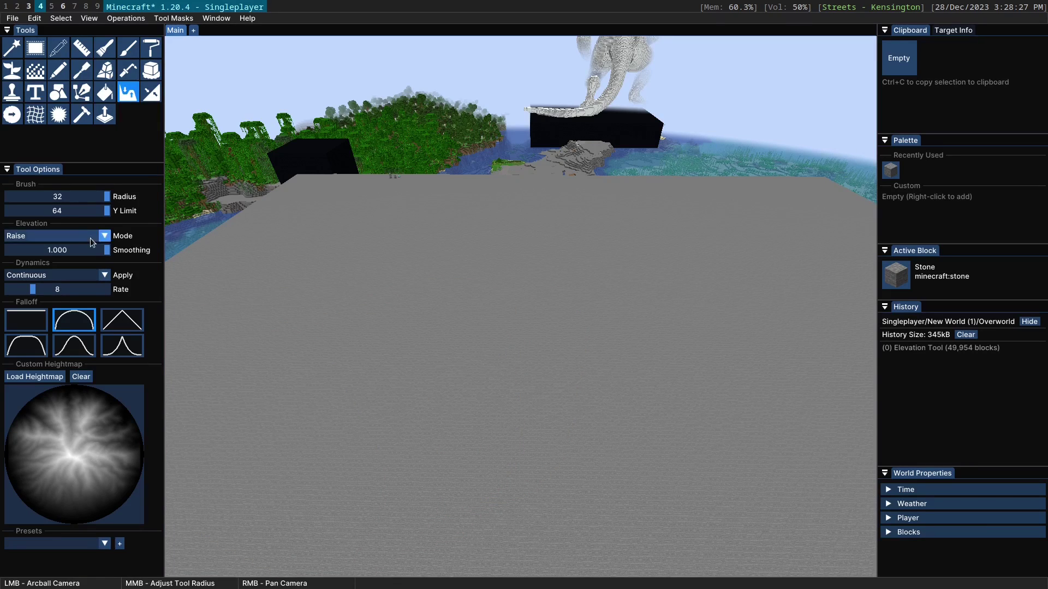
- Set the elevation brush radius to 150
{"action": "left_click", "coordinate": [77, 197], "text": "ctrl"}
{"action": "key", "text": "Return"}
{"action": "left_click_drag", "start_coordinate": [583, 365], "coordinate": [520, 306], "text": "ctrl"}
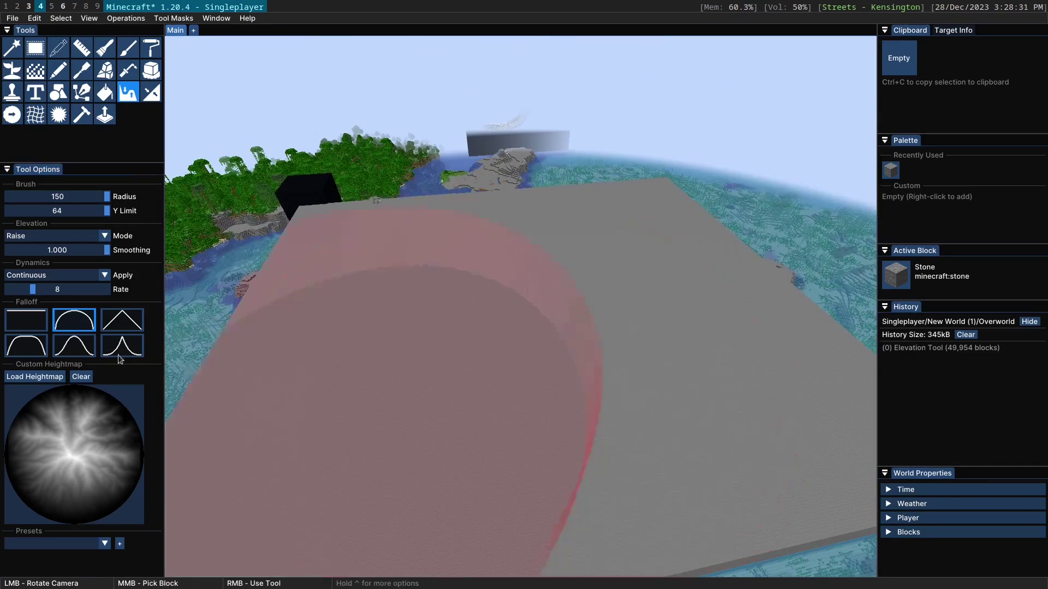
- Set the elevation brush to apply once with an amount of 100
{"action": "left_click", "coordinate": [45, 276]}
{"action": "left_click", "coordinate": [28, 303]}
{"action": "left_click", "coordinate": [65, 291], "text": "ctrl"}
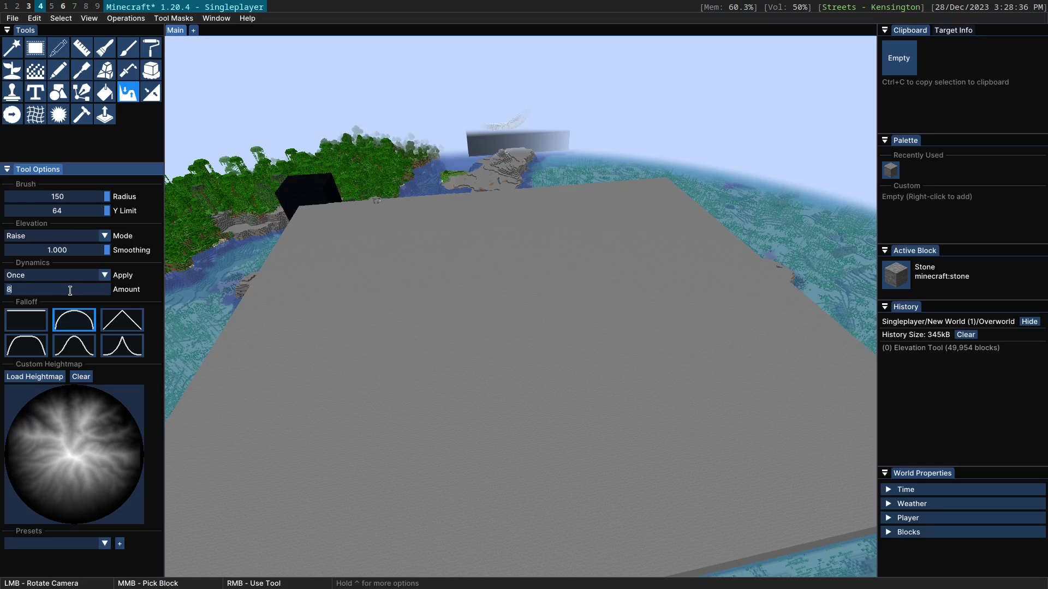
{"action": "key", "text": "Return"}
{"action": "key", "text": "ctrl"}
{"action": "left_click", "coordinate": [58, 294], "text": "ctrl"}
{"action": "left_click", "coordinate": [142, 292]}
{"action": "left_click", "coordinate": [58, 290], "text": "ctrl"}
{"action": "key", "text": "Return"}
{"action": "key", "text": "ctrl"}
{"action": "left_click", "coordinate": [58, 295], "text": "ctrl"}
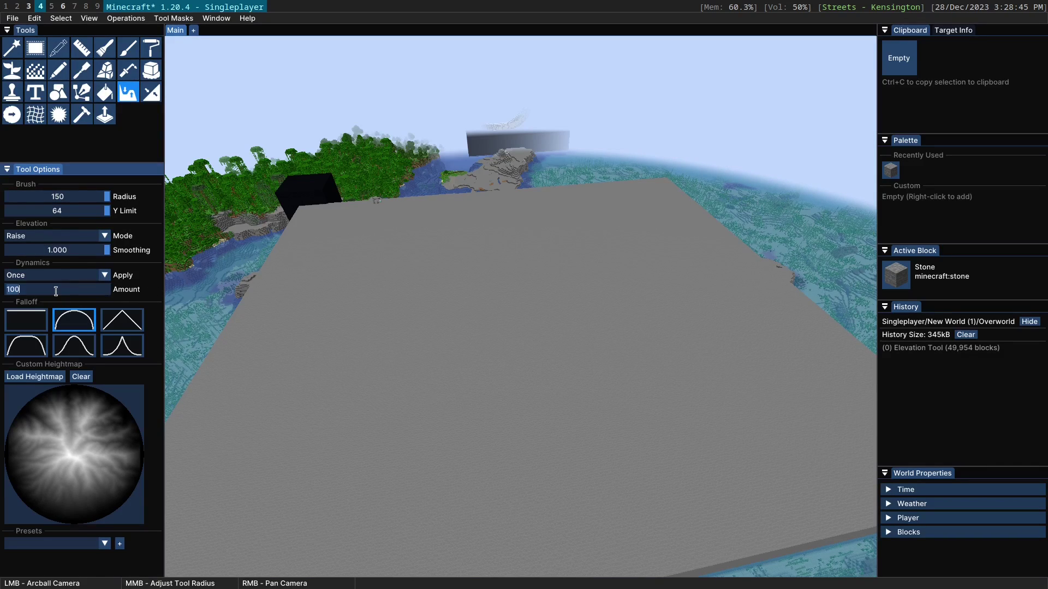
{"action": "key", "text": "Return"}
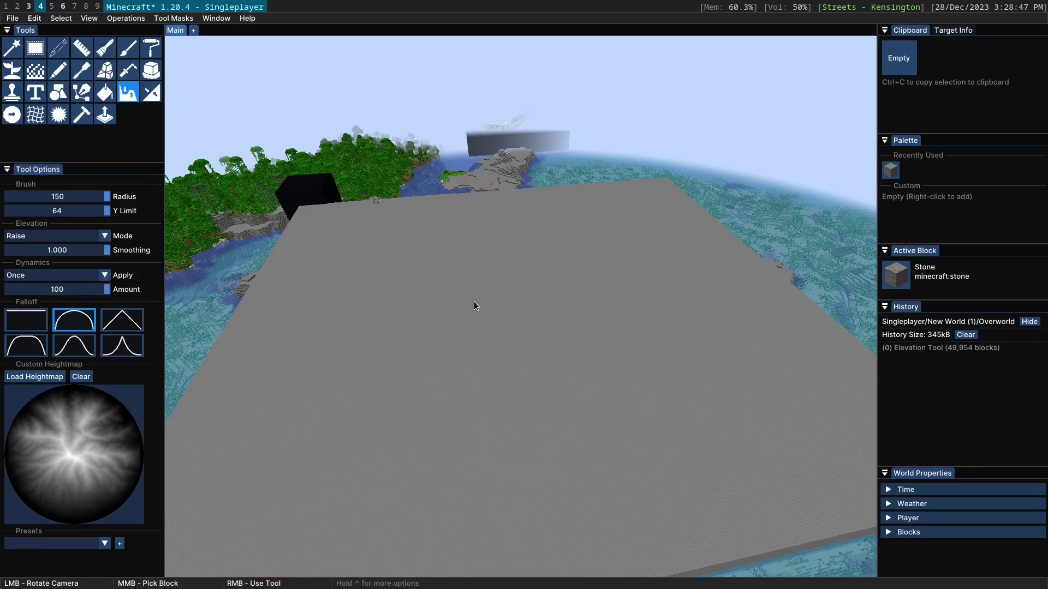
- Stamp one large heightmap mountain onto the middle of the platform and undo it
{"action": "left_click_drag", "start_coordinate": [474, 301], "coordinate": [519, 306], "text": "ctrl"}
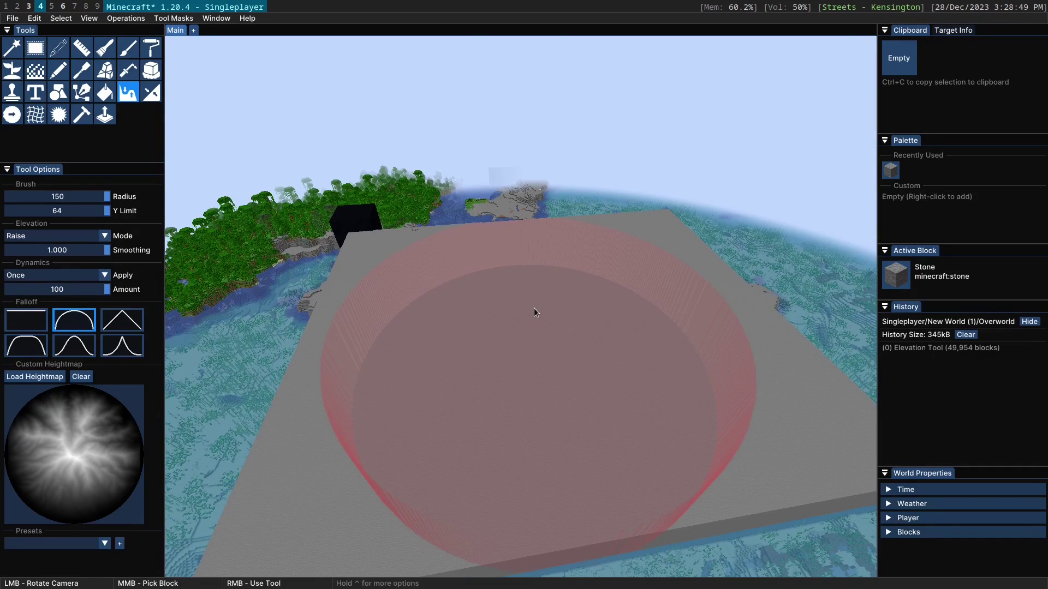
{"action": "right_click", "coordinate": [534, 312]}
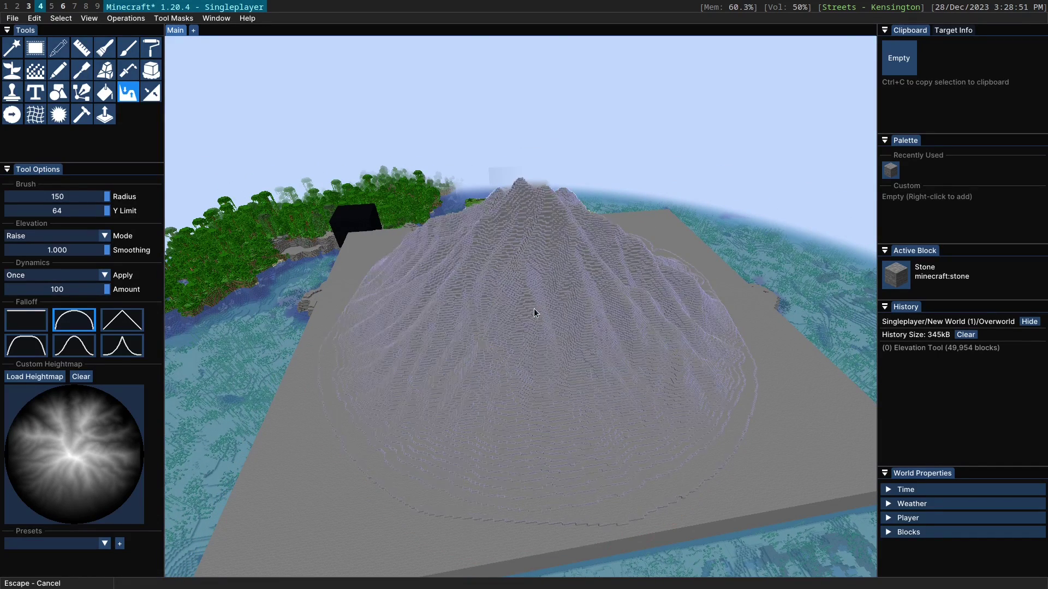
{"action": "key", "text": "ctrl+z"}
{"action": "left_click_drag", "start_coordinate": [555, 260], "coordinate": [520, 306], "text": "ctrl"}
{"action": "key", "text": "ctrl+z"}
- Clear the custom heightmap and set the brush radius to 32
{"action": "left_click_drag", "start_coordinate": [476, 379], "coordinate": [445, 447], "text": "ctrl"}
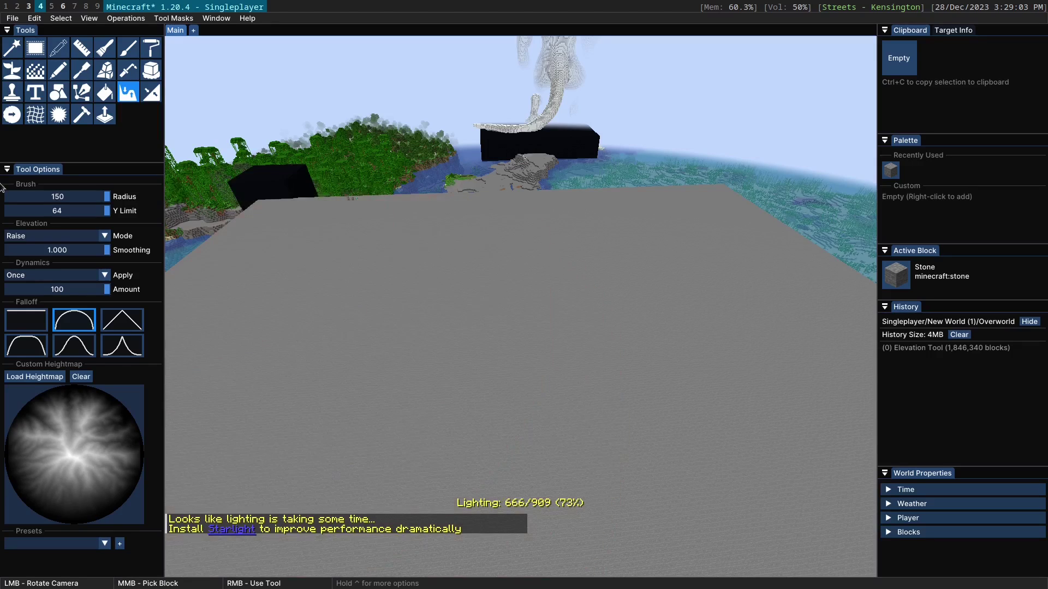
{"action": "left_click", "coordinate": [78, 380]}
{"action": "left_click_drag", "start_coordinate": [80, 199], "coordinate": [14, 209]}
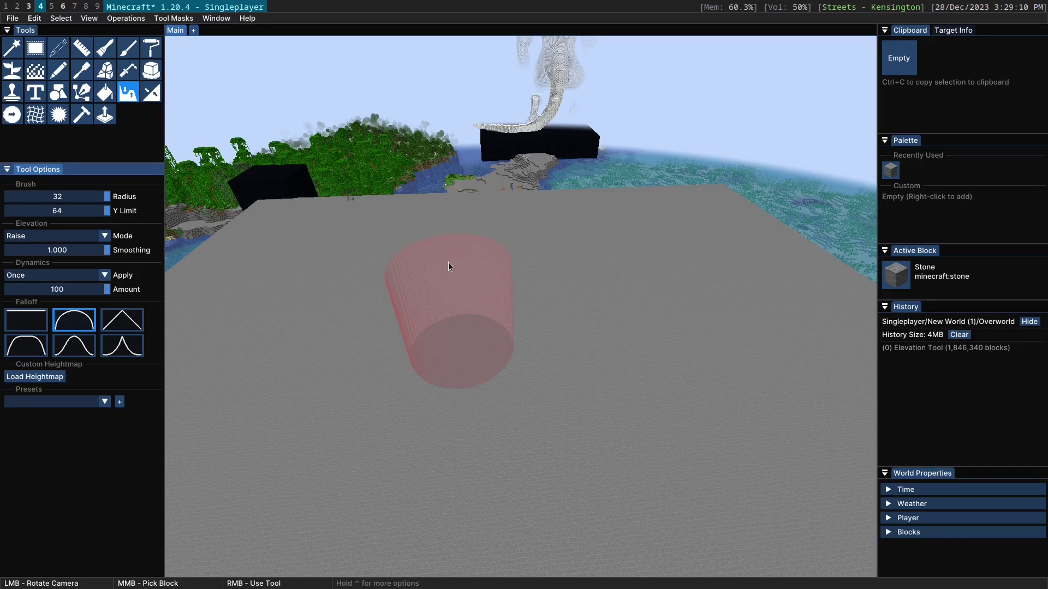
- Undo a test stamp made on the platform and set the brush to Continuous application at a rate of 8
{"action": "mouse_move", "coordinate": [453, 262]}
{"action": "right_mouse_down"}
{"action": "mouse_move", "coordinate": [479, 292]}
{"action": "mouse_move", "coordinate": [495, 267]}
{"action": "mouse_move", "coordinate": [481, 269]}
{"action": "right_mouse_up"}
{"action": "key", "text": "ctrl+z"}
{"action": "left_click", "coordinate": [42, 275]}
{"action": "left_click", "coordinate": [44, 288]}
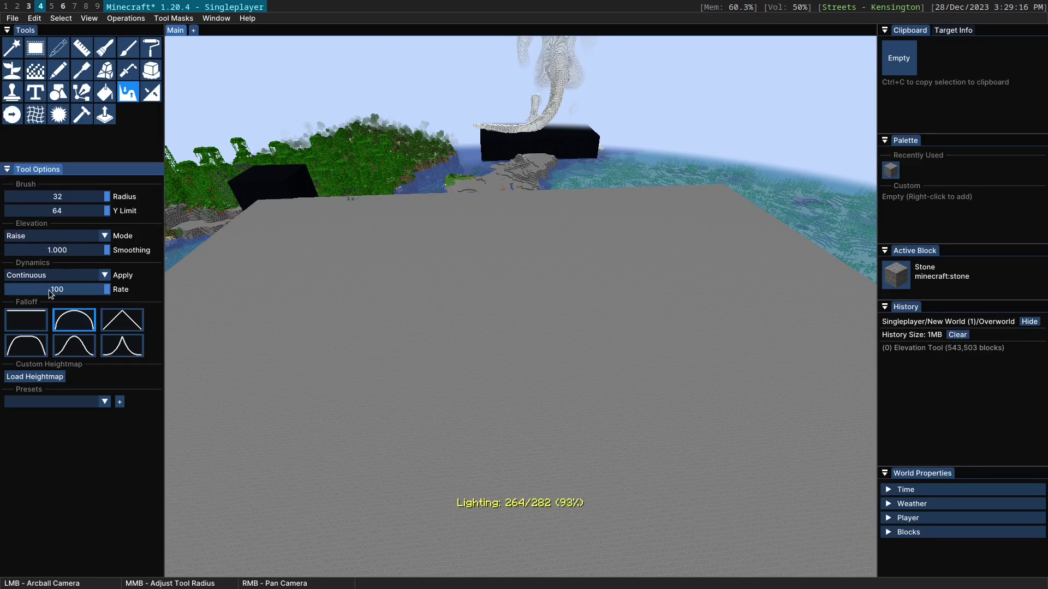
{"action": "left_click_drag", "start_coordinate": [45, 287], "coordinate": [33, 289]}
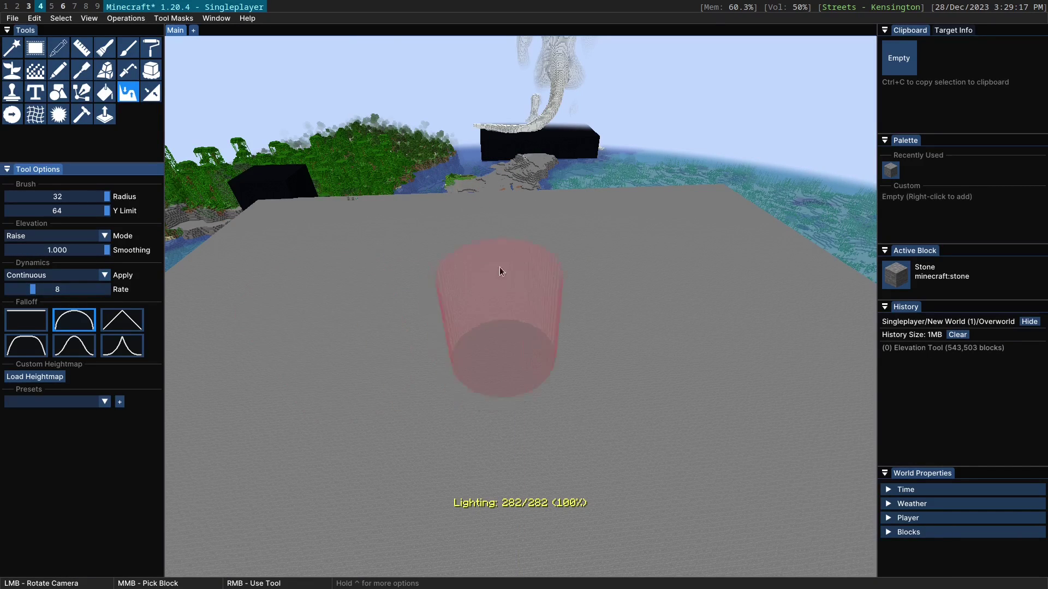
- Try raising strokes at brush radii 32 and 9, undo both, and restore the radius to 32
{"action": "mouse_move", "coordinate": [498, 243]}
{"action": "right_mouse_down"}
{"action": "mouse_move", "coordinate": [470, 247]}
{"action": "mouse_move", "coordinate": [367, 379]}
{"action": "mouse_move", "coordinate": [466, 260]}
{"action": "mouse_move", "coordinate": [396, 370]}
{"action": "right_mouse_up"}
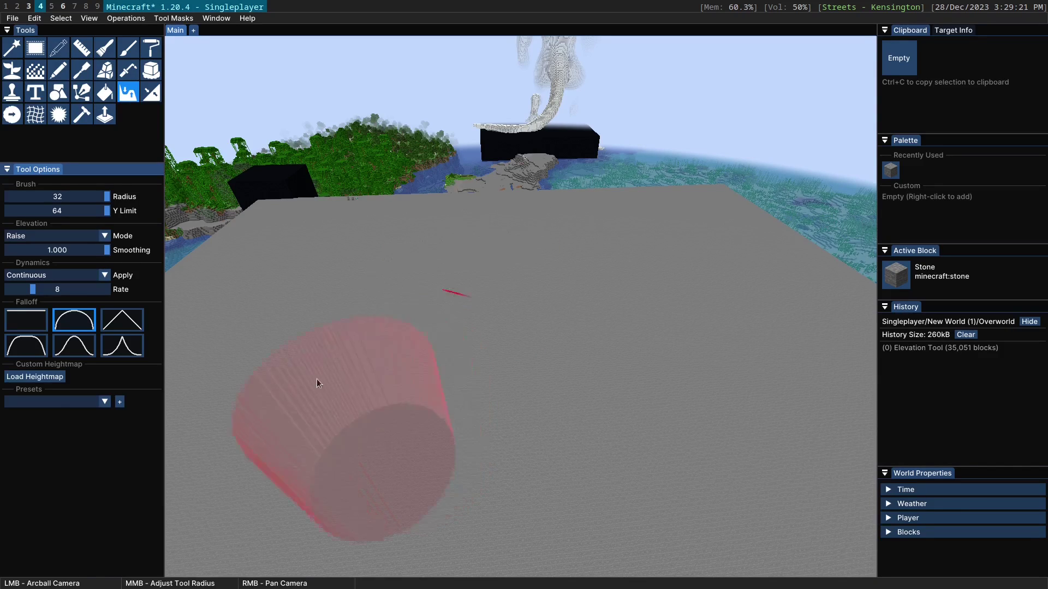
{"action": "left_click_drag", "start_coordinate": [44, 197], "coordinate": [34, 196]}
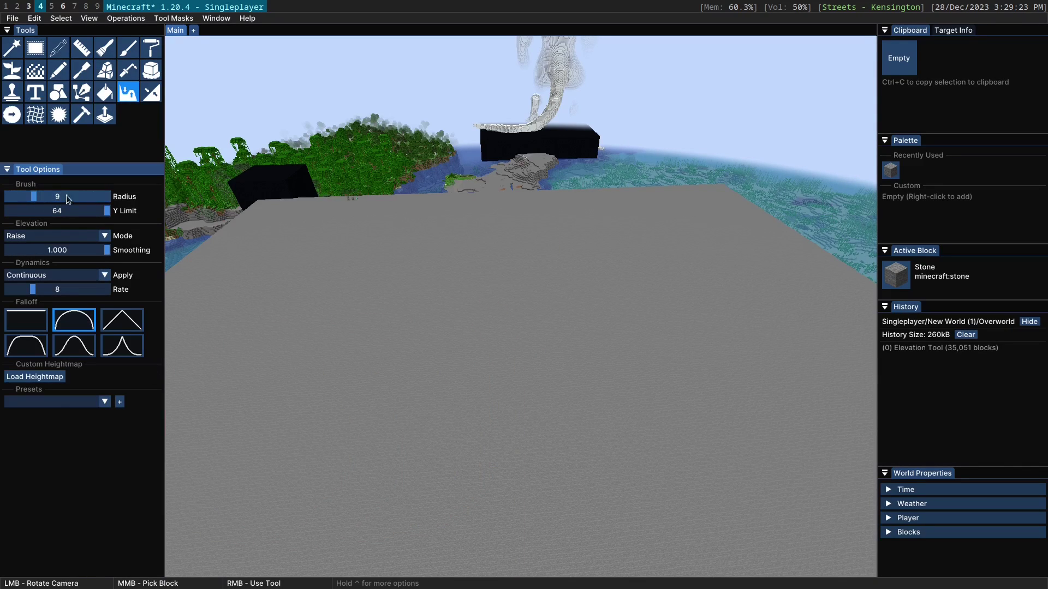
{"action": "right_click_drag", "start_coordinate": [455, 230], "coordinate": [429, 281]}
{"action": "key", "text": "ctrl+z"}
{"action": "left_click_drag", "start_coordinate": [82, 198], "coordinate": [127, 199]}
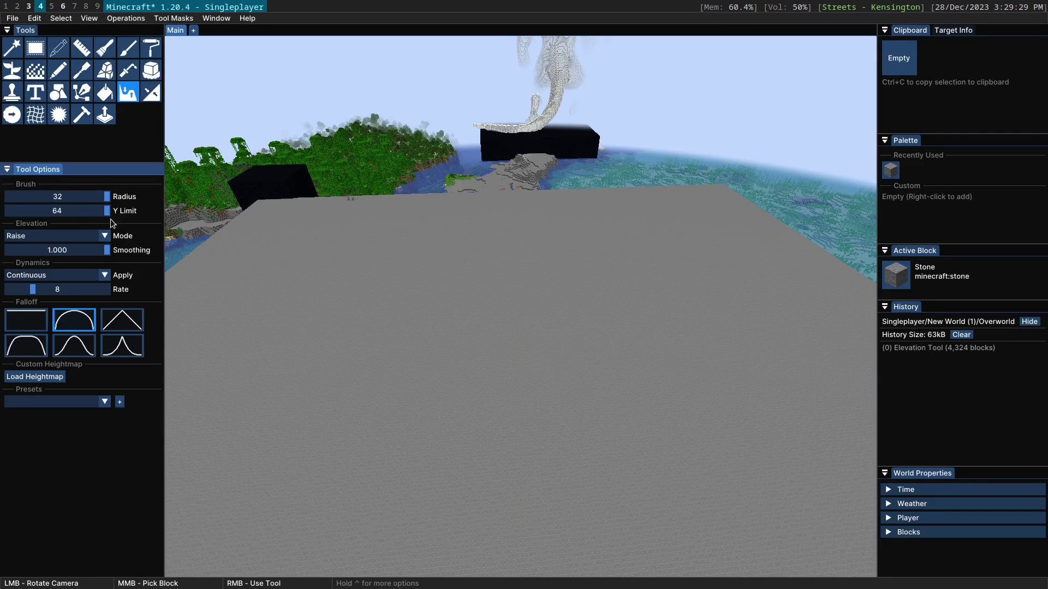
- Draw three overlapping stone spheres of radius 50 on the platform to form an overhang
{"action": "left_click", "coordinate": [59, 70]}
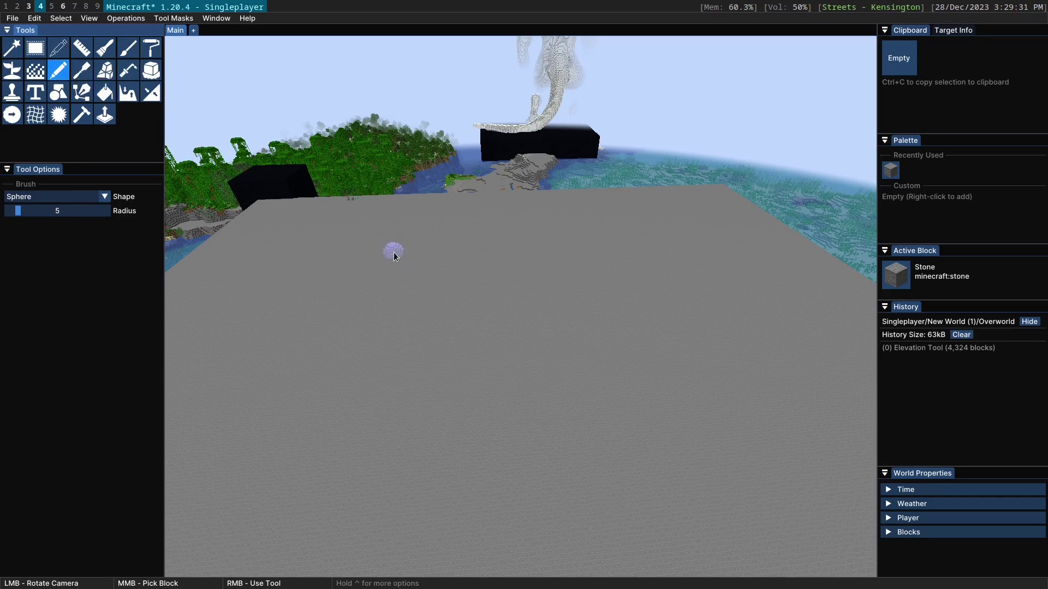
{"action": "middle_click_drag", "start_coordinate": [391, 298], "coordinate": [390, 286], "text": "ctrl"}
{"action": "right_click_drag", "start_coordinate": [391, 286], "coordinate": [398, 280]}
{"action": "left_click_drag", "start_coordinate": [398, 279], "coordinate": [257, 224]}
{"action": "right_click", "coordinate": [537, 290]}
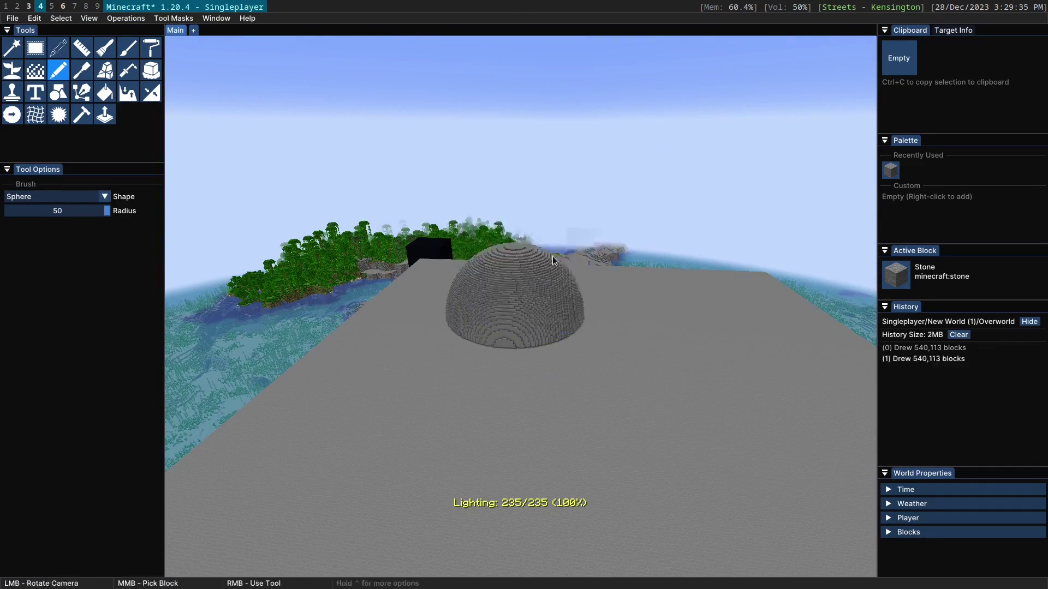
{"action": "right_click", "coordinate": [578, 243]}
{"action": "mouse_move", "coordinate": [558, 275]}
{"action": "left_mouse_down"}
{"action": "mouse_move", "coordinate": [546, 441]}
{"action": "mouse_move", "coordinate": [538, 349]}
{"action": "left_mouse_up"}
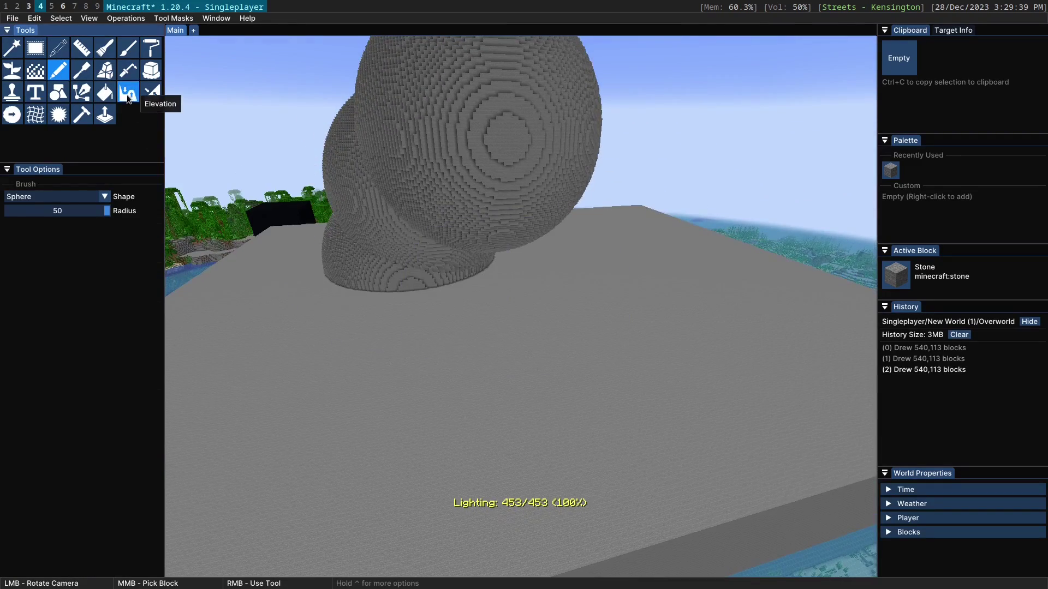
- Raise the ground beneath the overhanging spheres with the Elevation tool and undo the stroke
{"action": "left_click", "coordinate": [127, 93]}
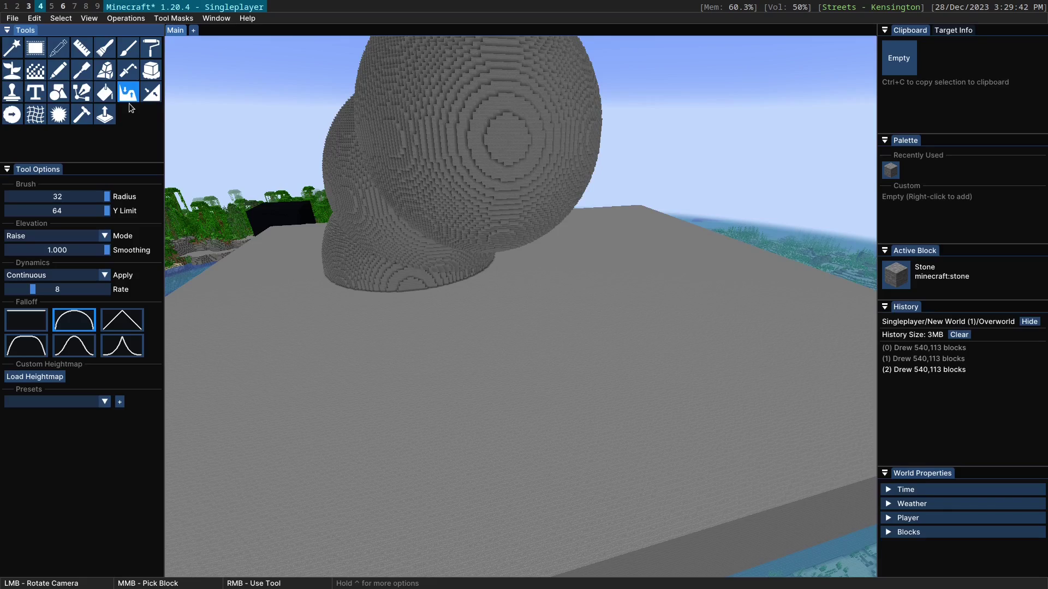
{"action": "left_click_drag", "start_coordinate": [505, 225], "coordinate": [520, 306], "text": "ctrl"}
{"action": "mouse_move", "coordinate": [541, 459]}
{"action": "left_mouse_down"}
{"action": "mouse_move", "coordinate": [546, 481]}
{"action": "mouse_move", "coordinate": [546, 349]}
{"action": "mouse_move", "coordinate": [546, 480]}
{"action": "mouse_move", "coordinate": [546, 349]}
{"action": "mouse_move", "coordinate": [545, 382]}
{"action": "mouse_move", "coordinate": [519, 306]}
{"action": "left_mouse_up"}
{"action": "key", "text": "ctrl+z"}
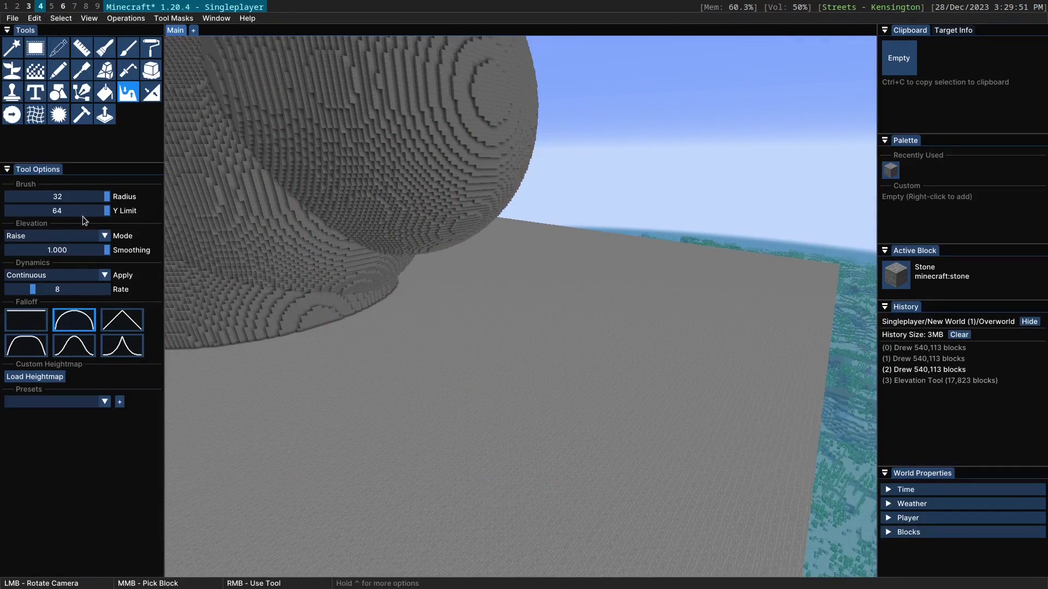
- Set the Y limit to 15, raise the ground under the overhang again, and undo the stroke
{"action": "left_click", "coordinate": [57, 211]}
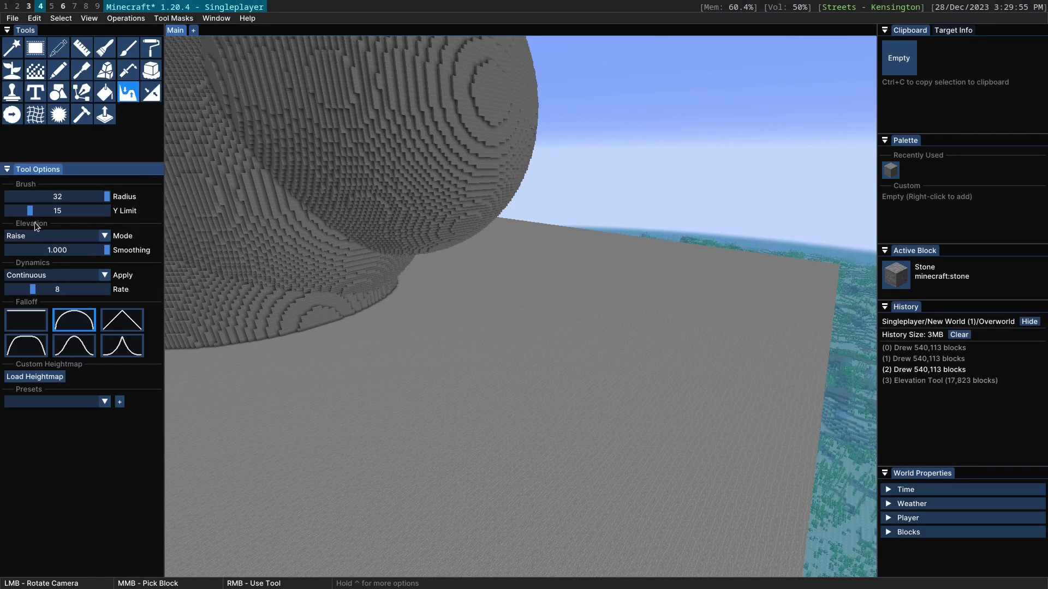
{"action": "mouse_move", "coordinate": [507, 319]}
{"action": "right_mouse_down"}
{"action": "mouse_move", "coordinate": [526, 322]}
{"action": "mouse_move", "coordinate": [497, 303]}
{"action": "mouse_move", "coordinate": [508, 299]}
{"action": "right_mouse_up"}
{"action": "mouse_move", "coordinate": [530, 317]}
{"action": "left_mouse_down"}
{"action": "mouse_move", "coordinate": [398, 317]}
{"action": "mouse_move", "coordinate": [481, 317]}
{"action": "left_mouse_up"}
{"action": "key", "text": "ctrl+z"}
- Undo the three drawn spheres and set the Y limit to 64
{"action": "key", "text": "ctrl+z"}
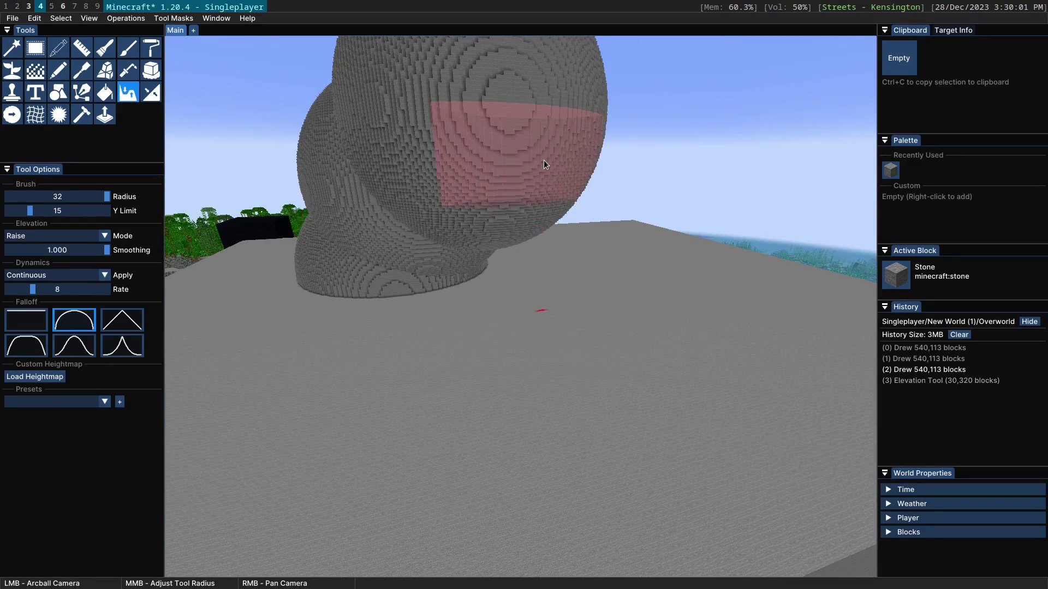
{"action": "key", "text": "ctrl+z"}
{"action": "key", "text": "ctrl+z"}
{"action": "left_click_drag", "start_coordinate": [518, 332], "coordinate": [485, 410], "text": "ctrl"}
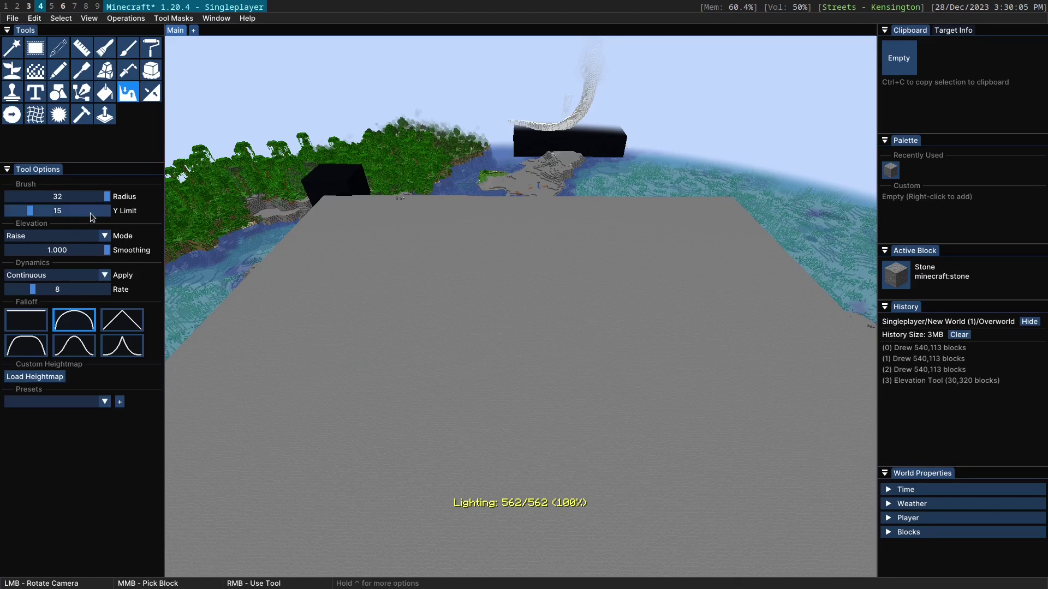
{"action": "left_click_drag", "start_coordinate": [74, 211], "coordinate": [108, 211]}
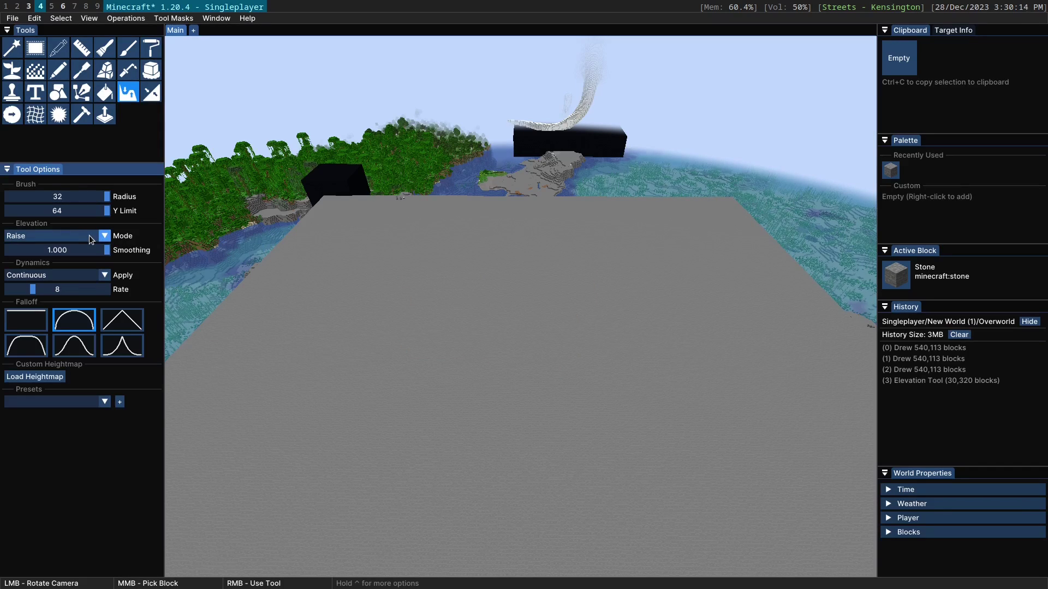
- Sculpt test strokes on the platform in Raise and Lower modes, undoing both results
{"action": "mouse_move", "coordinate": [555, 377]}
{"action": "right_mouse_down"}
{"action": "mouse_move", "coordinate": [569, 297]}
{"action": "mouse_move", "coordinate": [421, 365]}
{"action": "mouse_move", "coordinate": [598, 326]}
{"action": "mouse_move", "coordinate": [480, 373]}
{"action": "mouse_move", "coordinate": [522, 331]}
{"action": "right_mouse_up"}
{"action": "left_click", "coordinate": [55, 235]}
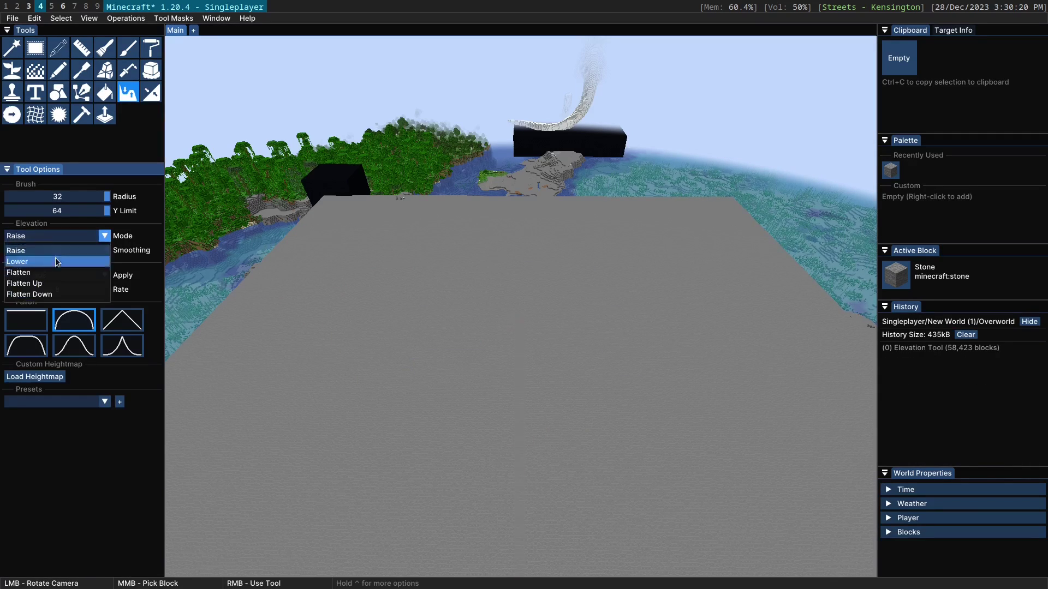
{"action": "left_click", "coordinate": [57, 262]}
{"action": "right_click_drag", "start_coordinate": [482, 296], "coordinate": [483, 295]}
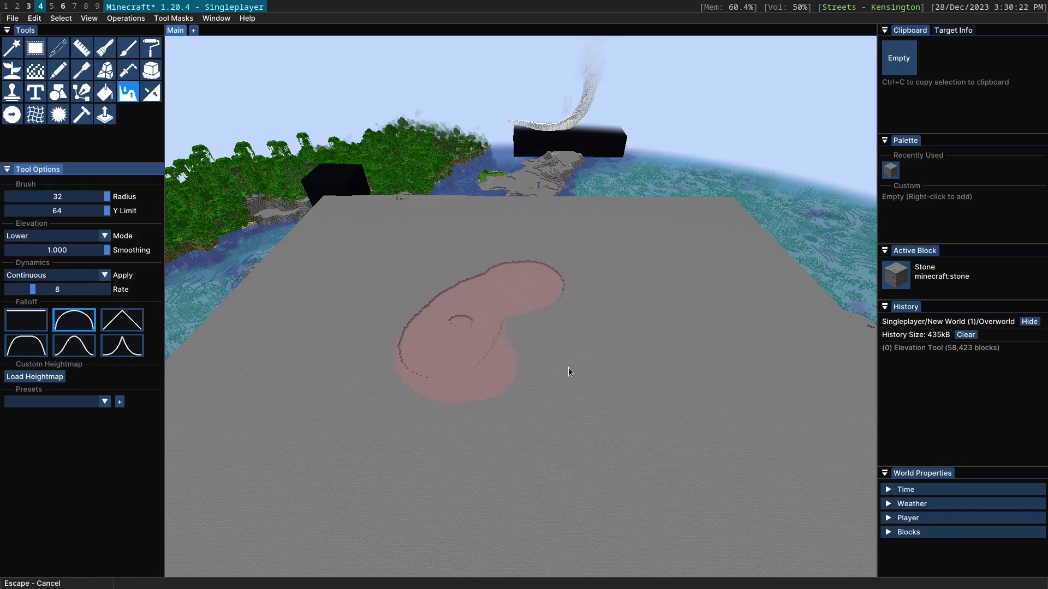
{"action": "mouse_move", "coordinate": [480, 361]}
{"action": "right_mouse_down"}
{"action": "mouse_move", "coordinate": [451, 342]}
{"action": "mouse_move", "coordinate": [470, 336]}
{"action": "mouse_move", "coordinate": [465, 353]}
{"action": "right_mouse_up"}
{"action": "key", "text": "ctrl+z"}
- Switch the elevation mode to Flatten and flatten the jungle terrain along the shoreline
{"action": "left_click", "coordinate": [48, 236]}
{"action": "left_click", "coordinate": [25, 275]}
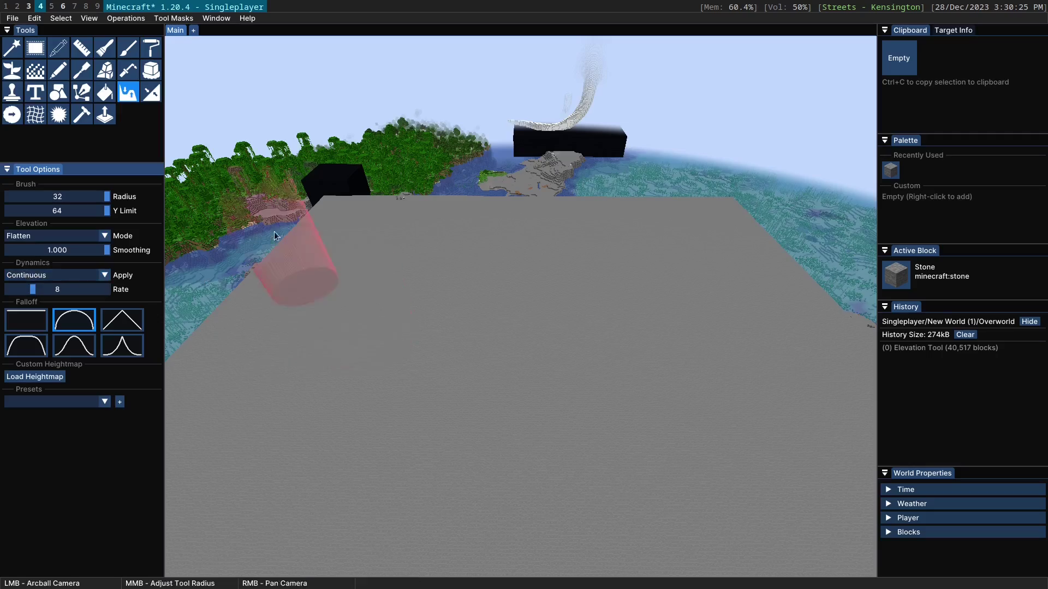
{"action": "left_click_drag", "start_coordinate": [272, 227], "coordinate": [516, 306], "text": "ctrl"}
{"action": "left_click_drag", "start_coordinate": [691, 284], "coordinate": [481, 354], "text": "ctrl"}
{"action": "scroll", "coordinate": [521, 307], "scroll_direction": "up", "scroll_amount": 3, "text": "ctrl"}
{"action": "scroll", "coordinate": [566, 343], "scroll_direction": "up", "scroll_amount": 3, "text": "ctrl"}
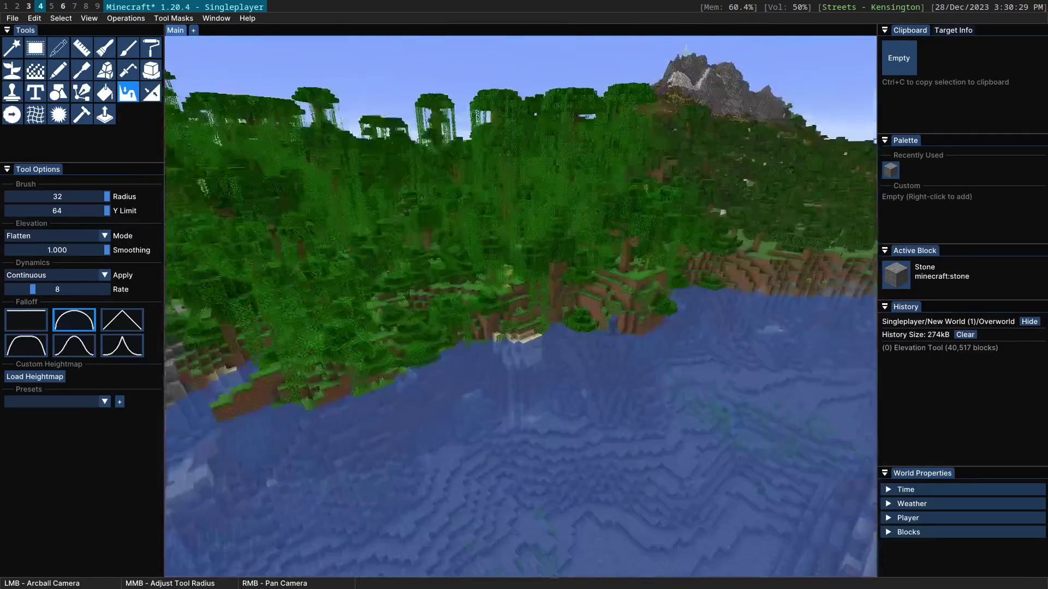
{"action": "right_click_drag", "start_coordinate": [521, 308], "coordinate": [522, 308]}
{"action": "left_click_drag", "start_coordinate": [644, 379], "coordinate": [571, 539]}
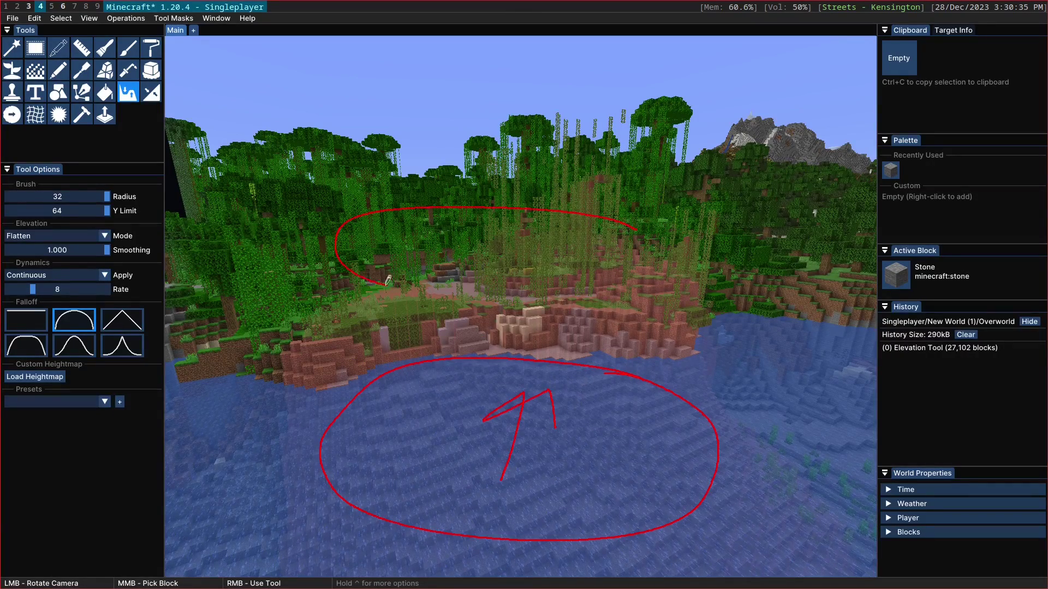
- Flatten more of the jungle shoreline toward the sea, and undo both Flatten strokes
{"action": "key", "text": "Escape"}
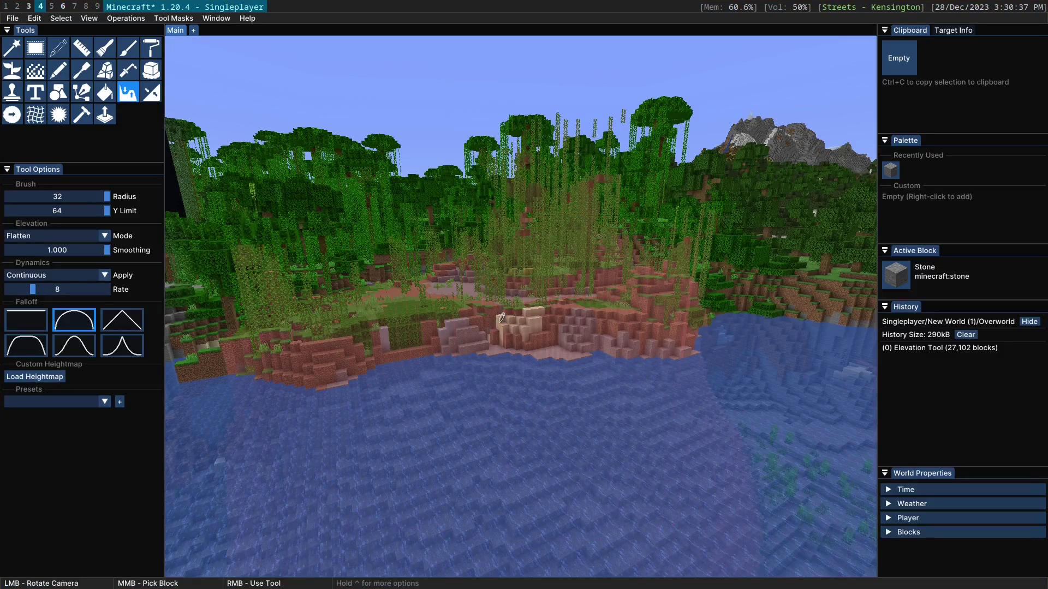
{"action": "right_click_drag", "start_coordinate": [505, 321], "coordinate": [505, 321]}
{"action": "left_click_drag", "start_coordinate": [505, 320], "coordinate": [516, 423], "text": "ctrl"}
{"action": "key", "text": "ctrl+z"}
{"action": "key", "text": "ctrl+z"}
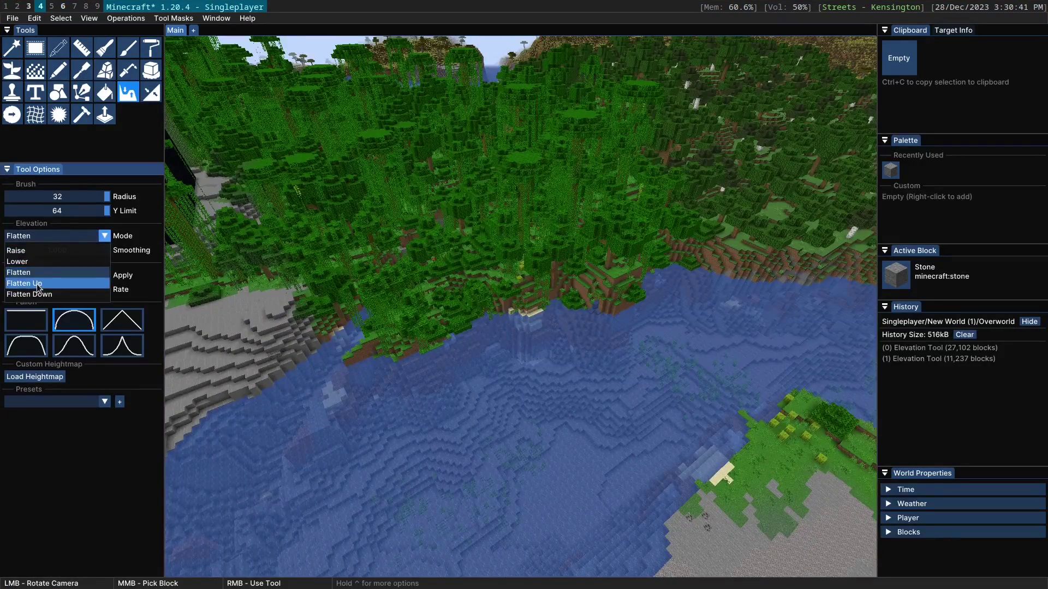
- Switch the elevation mode to Flatten Up and test it with a stroke along the jungle shoreline
{"action": "left_click", "coordinate": [36, 284]}
{"action": "left_click_drag", "start_coordinate": [515, 365], "coordinate": [522, 314], "text": "ctrl"}
{"action": "right_click_drag", "start_coordinate": [528, 348], "coordinate": [528, 349]}
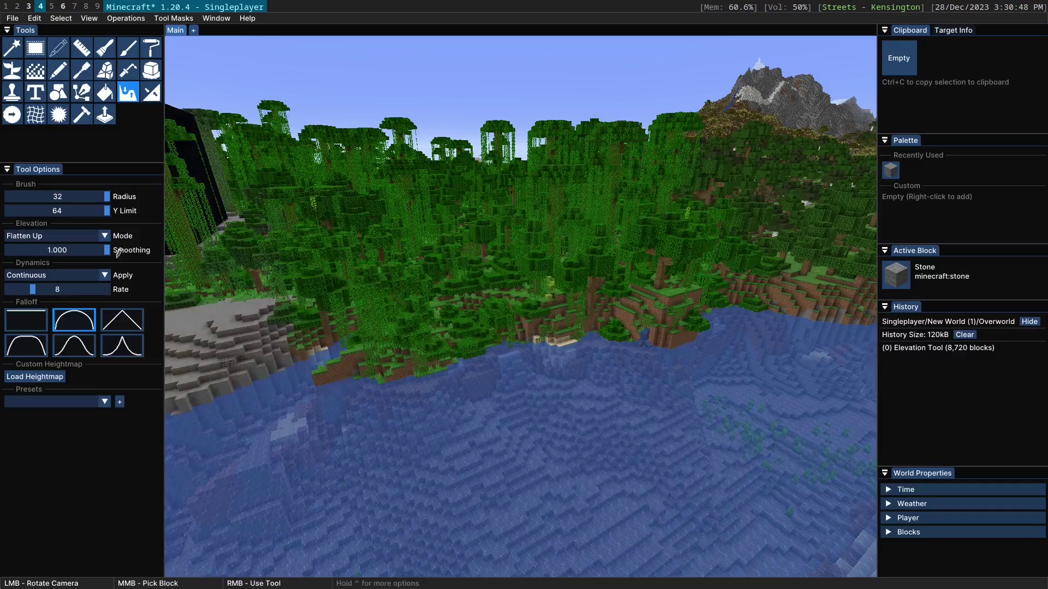
- Switch the elevation mode to Flatten Down and test it with a stroke on the same shoreline
{"action": "left_click", "coordinate": [85, 235]}
{"action": "left_click", "coordinate": [52, 293]}
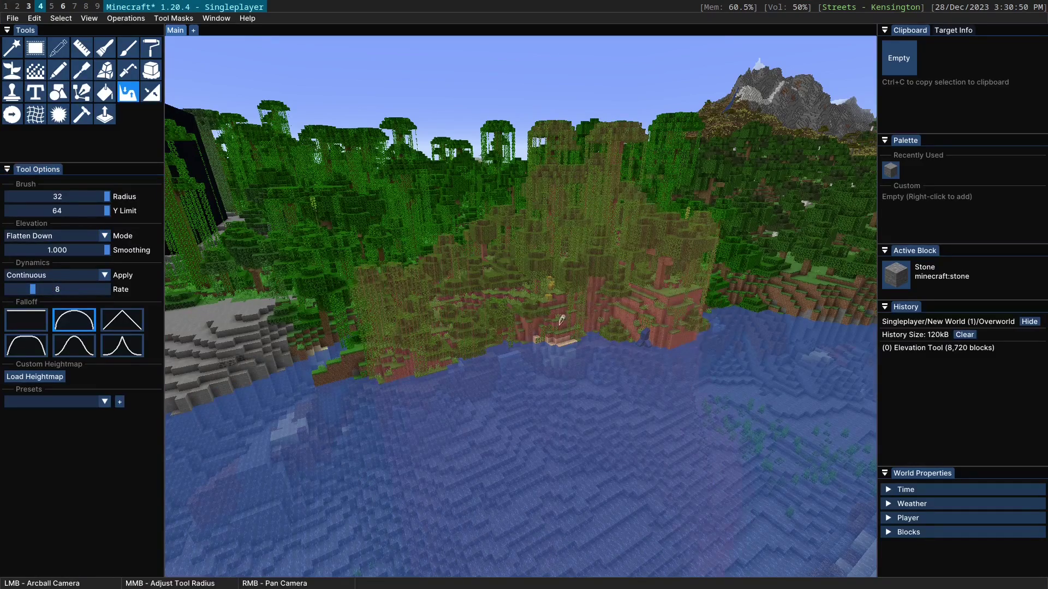
{"action": "left_click_drag", "start_coordinate": [532, 316], "coordinate": [516, 314]}
- Return to the stone platform with the elevation mode set to Raise and the flat falloff chosen
{"action": "left_click", "coordinate": [46, 236]}
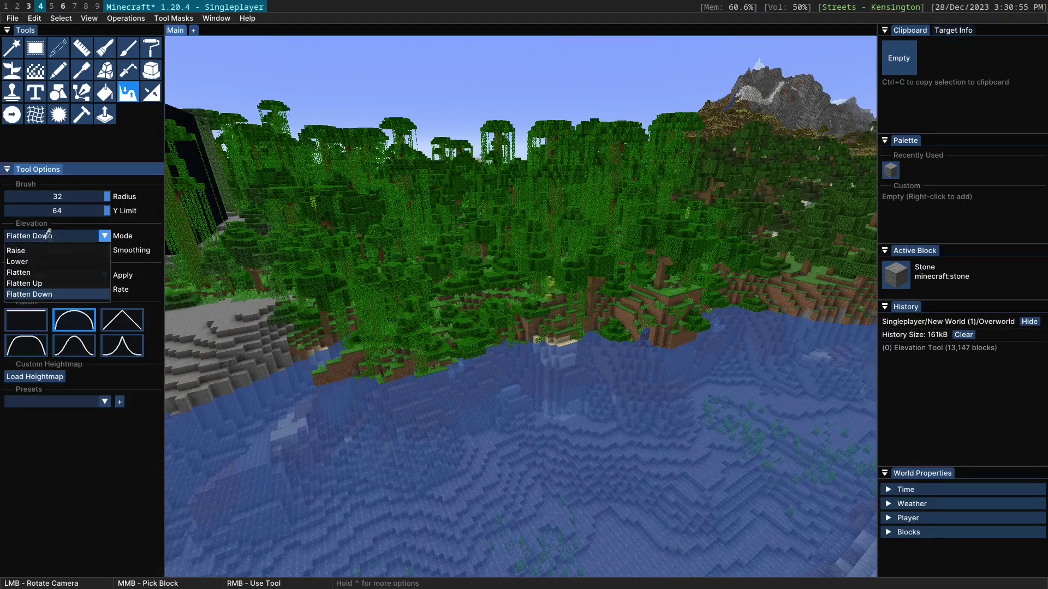
{"action": "left_click", "coordinate": [22, 251]}
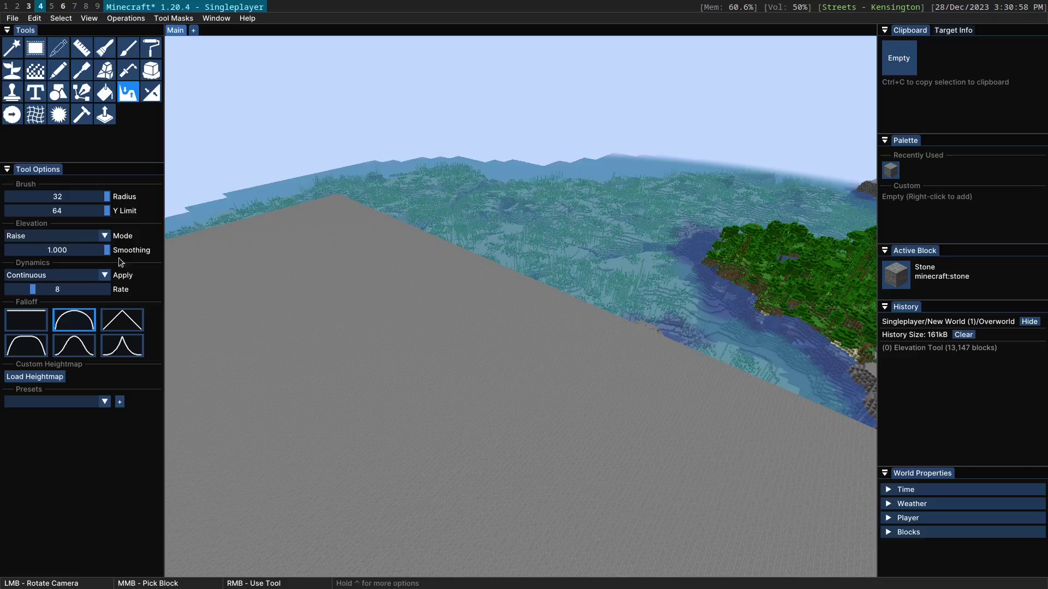
{"action": "left_click_drag", "start_coordinate": [405, 381], "coordinate": [603, 321]}
{"action": "mouse_move", "coordinate": [539, 382]}
{"action": "left_mouse_down", "text": "ctrl"}
{"action": "mouse_move", "coordinate": [540, 426]}
{"action": "mouse_move", "coordinate": [501, 363]}
{"action": "left_mouse_up", "text": "ctrl"}
{"action": "mouse_move", "coordinate": [484, 427]}
{"action": "left_mouse_down", "text": "ctrl"}
{"action": "mouse_move", "coordinate": [524, 399]}
{"action": "mouse_move", "coordinate": [521, 422]}
{"action": "mouse_move", "coordinate": [442, 436]}
{"action": "left_mouse_up", "text": "ctrl"}
{"action": "left_click_drag", "start_coordinate": [600, 371], "coordinate": [520, 306]}
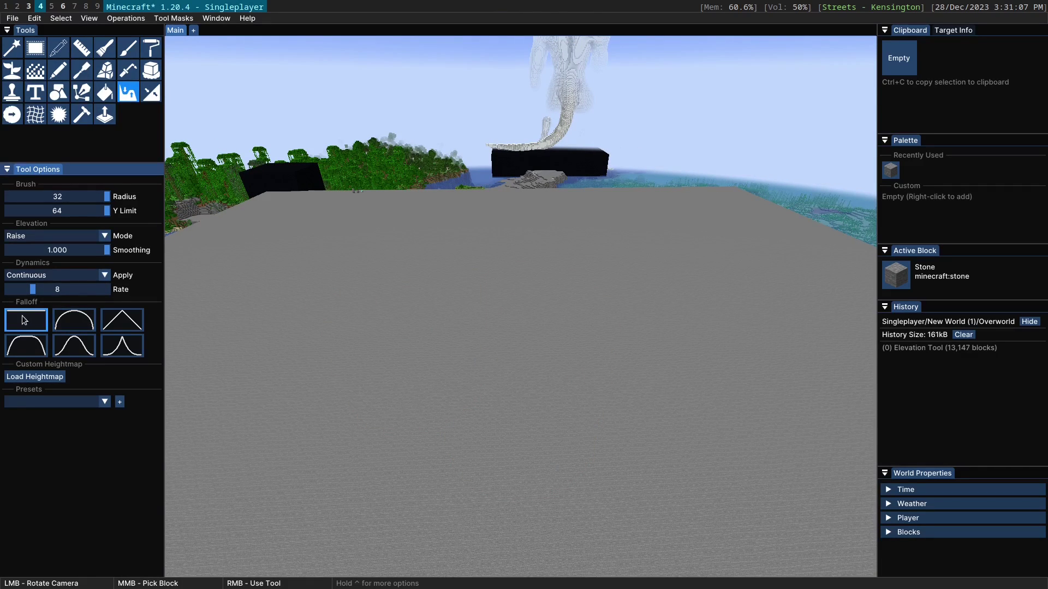
- Set the smoothing to its minimum, raise a test stroke on the stone platform, and undo it
{"action": "left_click_drag", "start_coordinate": [74, 249], "coordinate": [1, 252]}
{"action": "right_click_drag", "start_coordinate": [443, 333], "coordinate": [443, 329]}
{"action": "left_click_drag", "start_coordinate": [443, 329], "coordinate": [515, 322], "text": "ctrl"}
{"action": "key", "text": "ctrl+z"}
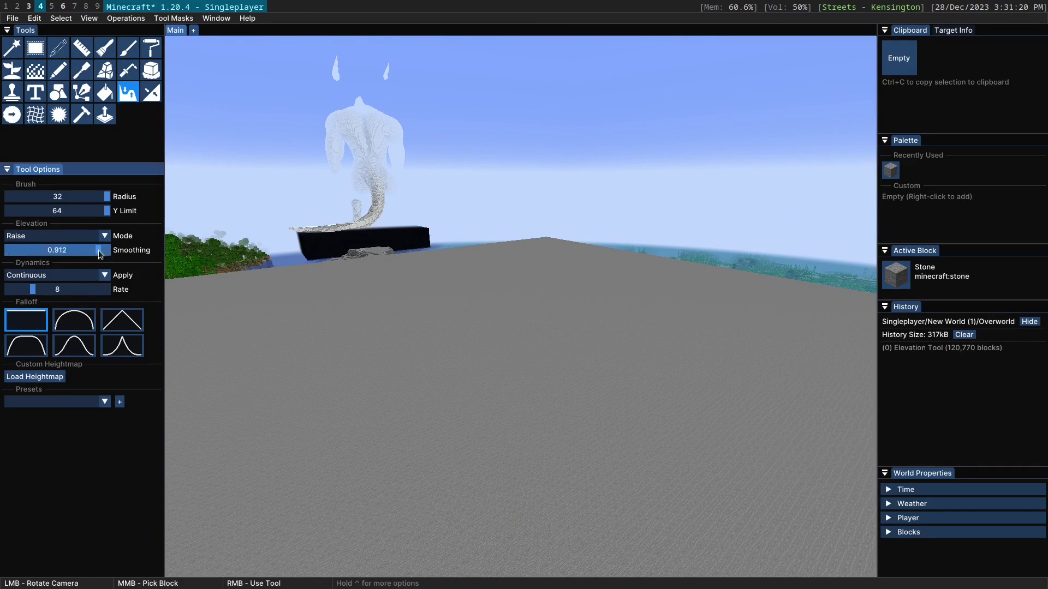
- Restore the smoothing to 1.000, raise a flat-topped plateau on the platform, and undo it
{"action": "right_click_drag", "start_coordinate": [486, 338], "coordinate": [486, 339]}
{"action": "key", "text": "ctrl+w"}
{"action": "left_click_drag", "start_coordinate": [485, 338], "coordinate": [519, 304]}
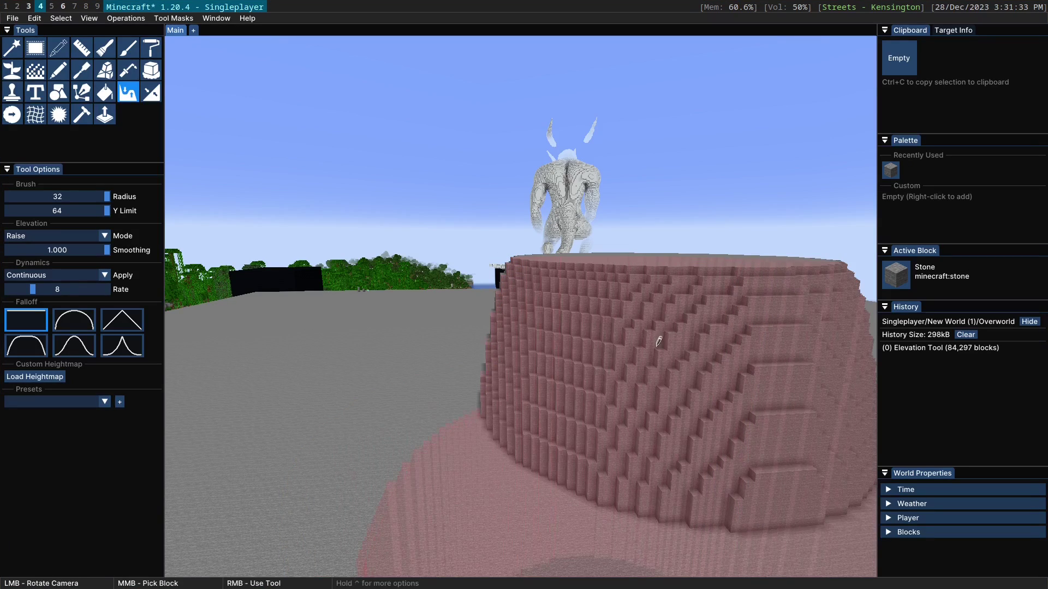
{"action": "key", "text": "ctrl+z"}
{"action": "left_click_drag", "start_coordinate": [659, 341], "coordinate": [464, 371]}
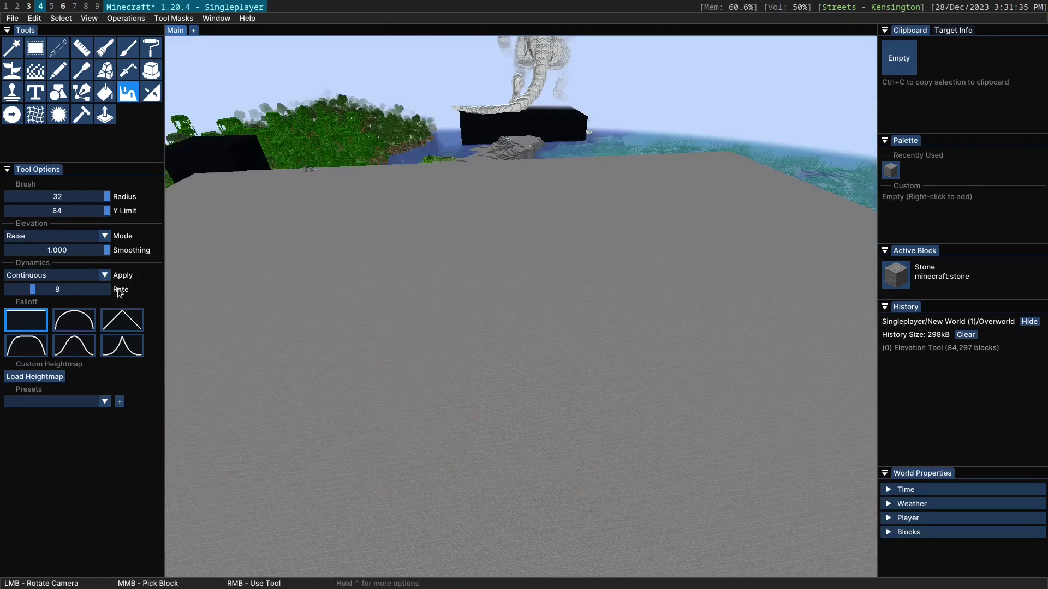
- Raise test strokes on the platform with Continuous application, choosing the dome falloff
{"action": "left_click", "coordinate": [31, 275]}
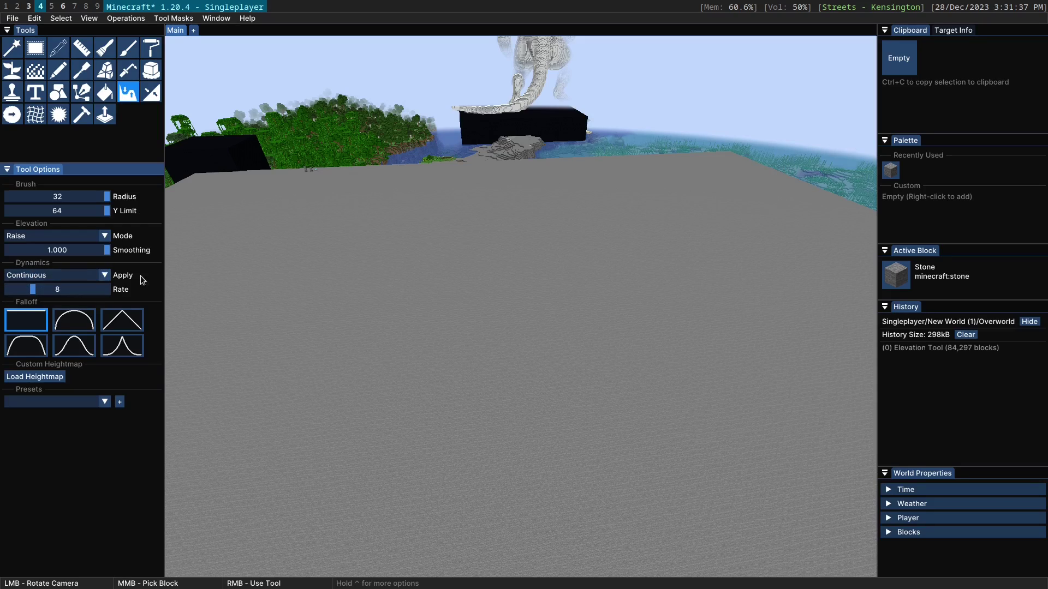
{"action": "mouse_move", "coordinate": [498, 269]}
{"action": "right_mouse_down"}
{"action": "mouse_move", "coordinate": [534, 354]}
{"action": "mouse_move", "coordinate": [417, 323]}
{"action": "mouse_move", "coordinate": [362, 362]}
{"action": "right_mouse_up"}
{"action": "left_click", "coordinate": [64, 325]}
{"action": "left_click_drag", "start_coordinate": [52, 292], "coordinate": [515, 293]}
{"action": "right_click_drag", "start_coordinate": [515, 294], "coordinate": [512, 291]}
- Set the application to Once, raise a broad area of the platform with an amount of 8, and undo it
{"action": "left_click", "coordinate": [51, 274]}
{"action": "left_click", "coordinate": [27, 302]}
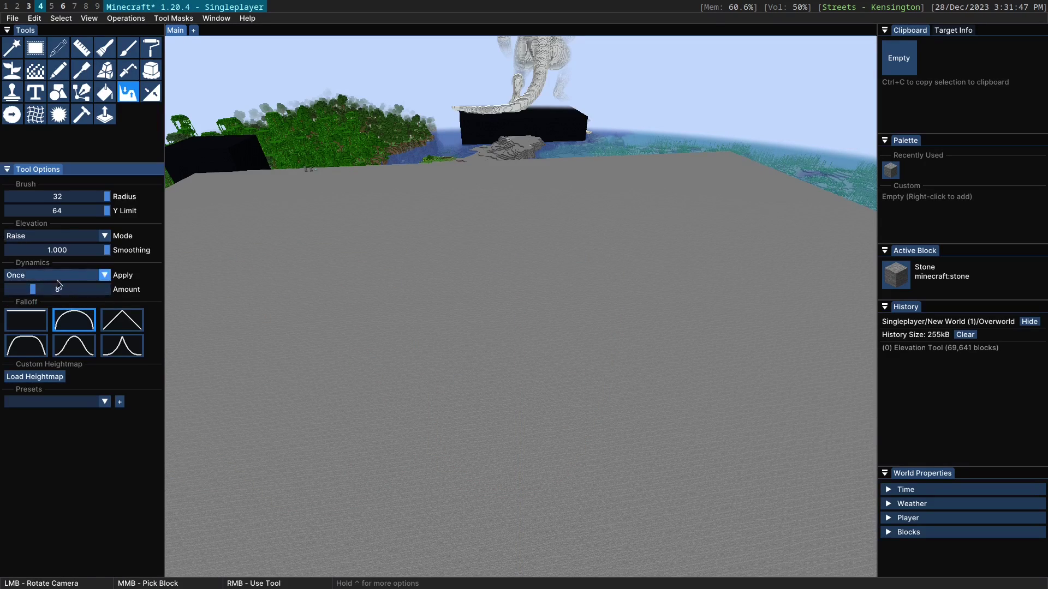
{"action": "left_click_drag", "start_coordinate": [442, 259], "coordinate": [463, 296]}
{"action": "key", "text": "s"}
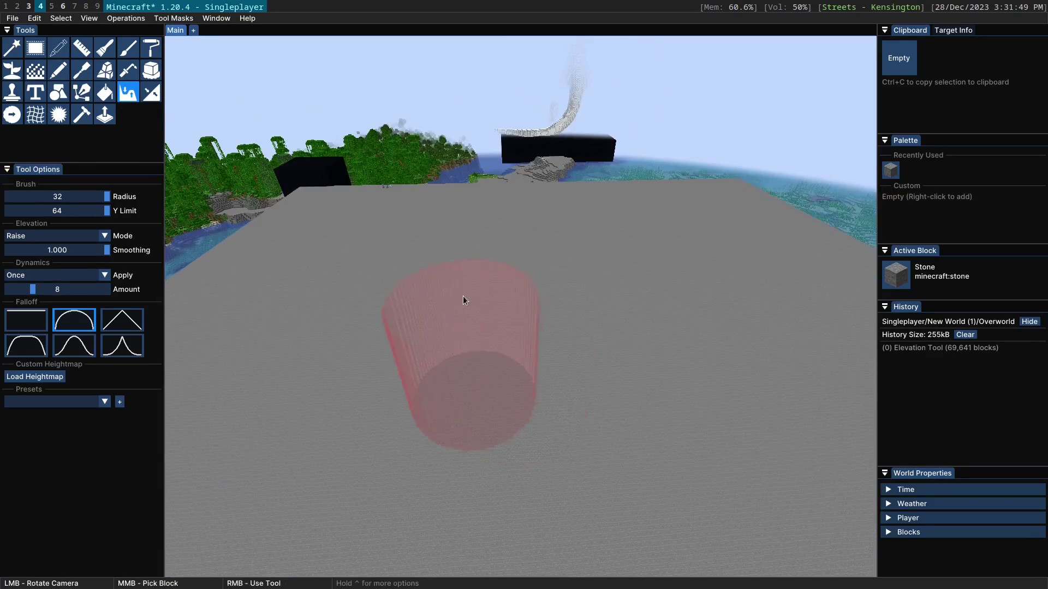
{"action": "right_click_drag", "start_coordinate": [441, 317], "coordinate": [492, 260]}
{"action": "left_click_drag", "start_coordinate": [491, 260], "coordinate": [466, 260]}
{"action": "mouse_move", "coordinate": [554, 342]}
{"action": "left_mouse_down"}
{"action": "mouse_move", "coordinate": [481, 269]}
{"action": "mouse_move", "coordinate": [476, 360]}
{"action": "mouse_move", "coordinate": [544, 243]}
{"action": "left_mouse_up"}
{"action": "right_click_drag", "start_coordinate": [543, 248], "coordinate": [548, 248]}
{"action": "mouse_move", "coordinate": [548, 249]}
{"action": "left_mouse_down", "text": "ctrl"}
{"action": "mouse_move", "coordinate": [655, 273]}
{"action": "mouse_move", "coordinate": [502, 278]}
{"action": "left_mouse_up", "text": "ctrl"}
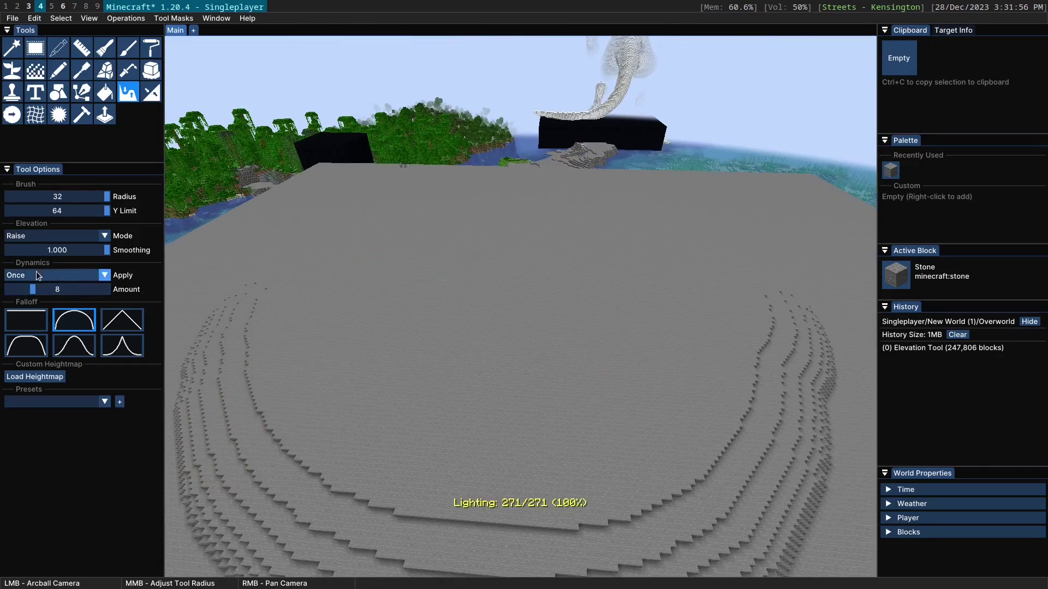
{"action": "key", "text": "ctrl+z"}
- Choose the linear falloff, raise test strokes with the amount increased to 27, and undo the result
{"action": "left_click", "coordinate": [122, 322]}
{"action": "right_click", "coordinate": [363, 269]}
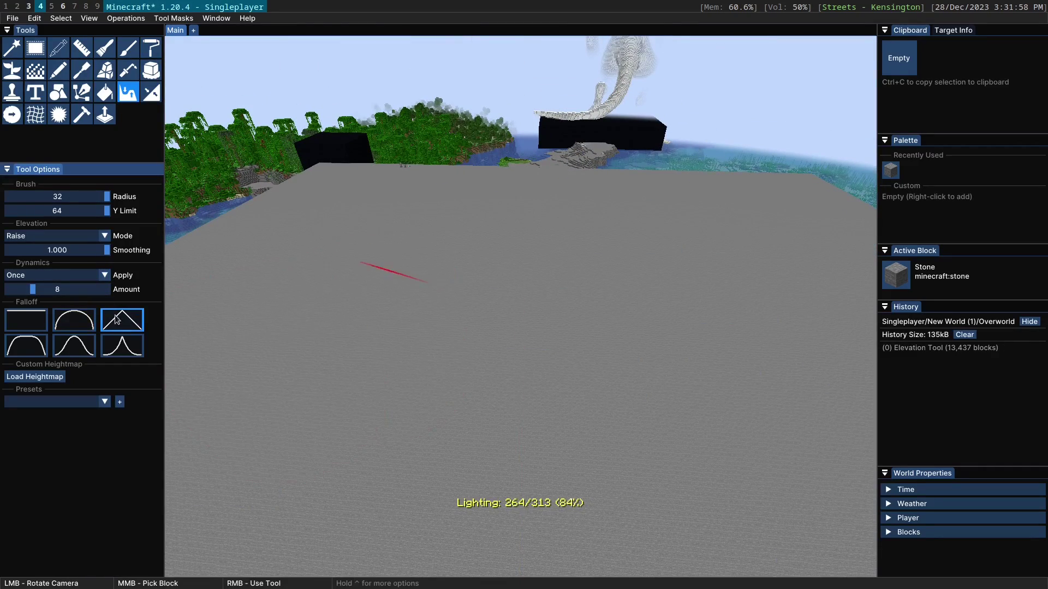
{"action": "left_click_drag", "start_coordinate": [77, 290], "coordinate": [91, 289]}
{"action": "right_click", "coordinate": [333, 264]}
{"action": "left_click_drag", "start_coordinate": [333, 264], "coordinate": [414, 295], "text": "ctrl"}
{"action": "key", "text": "ctrl+z"}
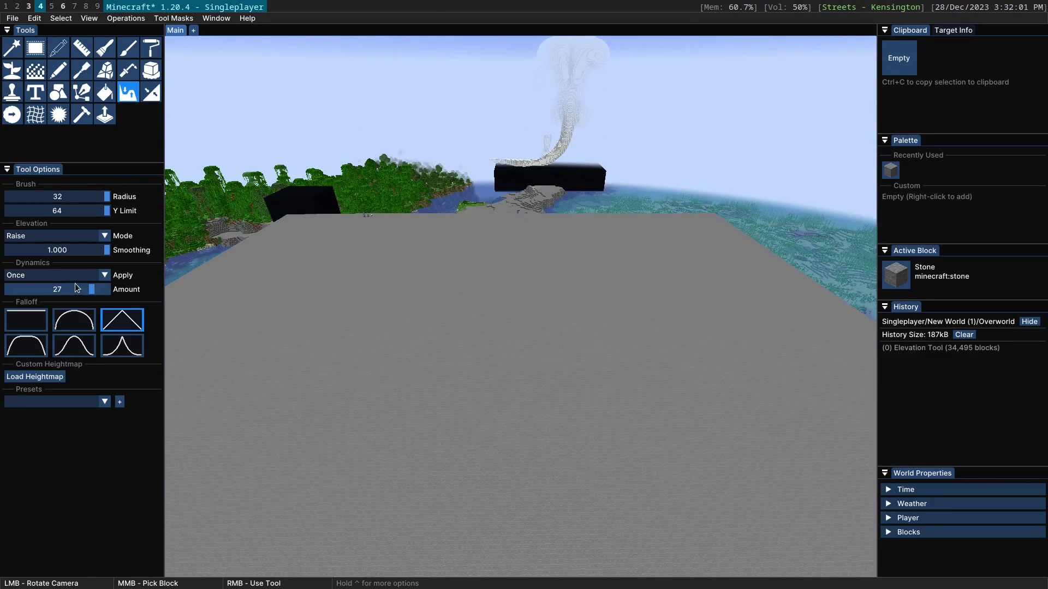
- Set the amount back to 8 and the application to Continuous
{"action": "left_click", "coordinate": [58, 288], "text": "ctrl"}
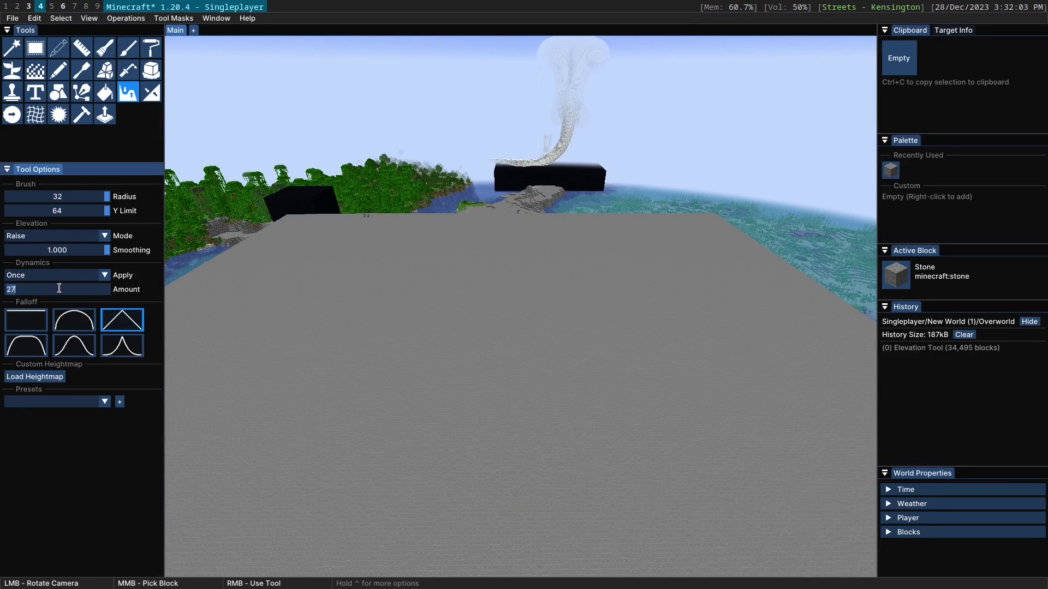
{"action": "type", "text": "8"}
{"action": "key", "text": "Return"}
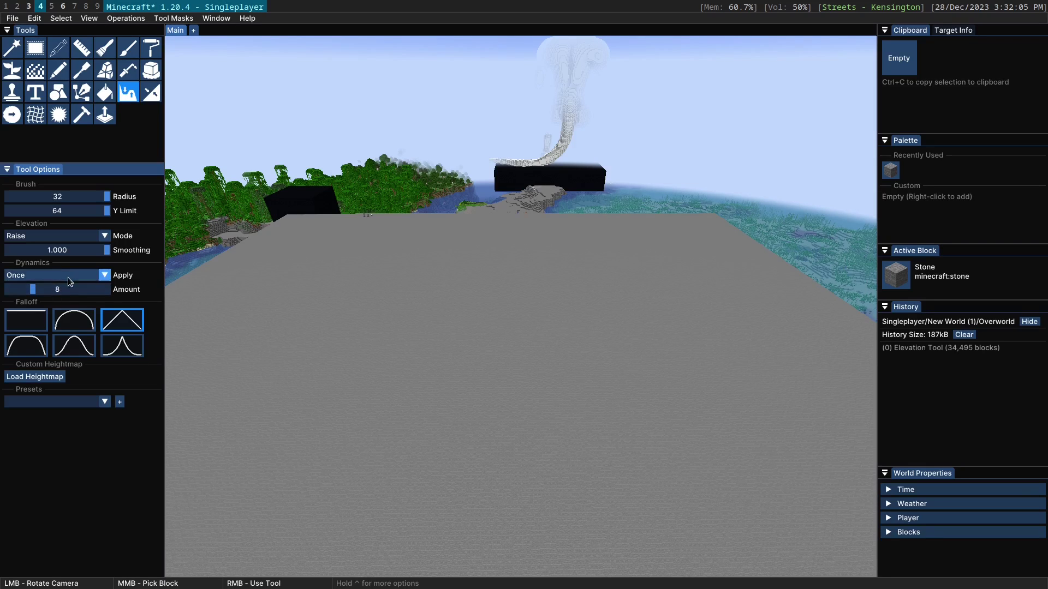
{"action": "left_click", "coordinate": [68, 276]}
{"action": "left_click", "coordinate": [61, 293]}
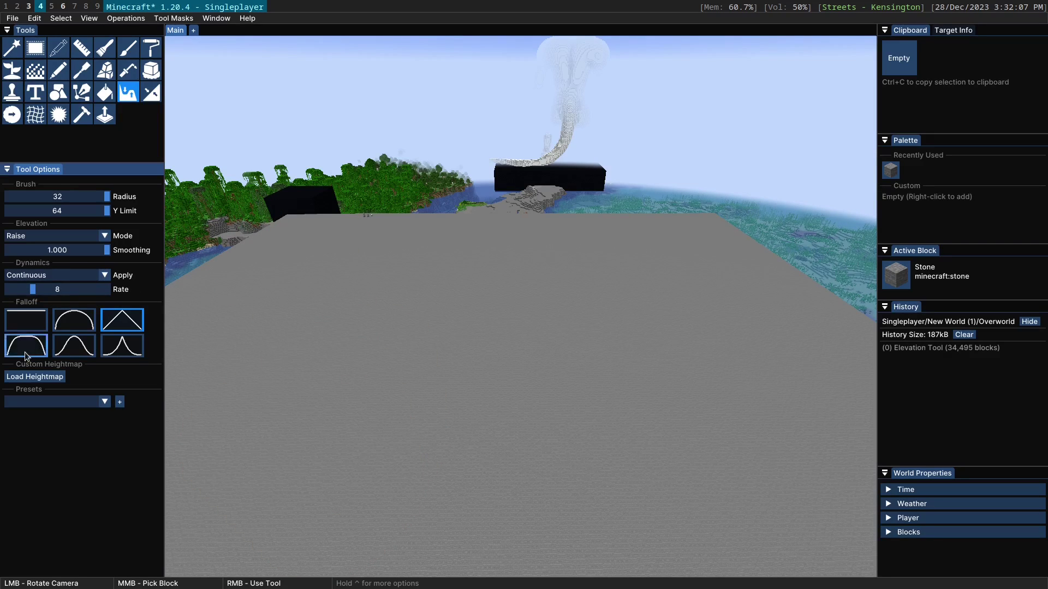
- Raise a cone on the platform using the linear falloff with Continuous application
{"action": "mouse_move", "coordinate": [405, 371]}
{"action": "left_mouse_down"}
{"action": "mouse_move", "coordinate": [552, 319]}
{"action": "mouse_move", "coordinate": [548, 334]}
{"action": "mouse_move", "coordinate": [549, 272]}
{"action": "mouse_move", "coordinate": [563, 283]}
{"action": "mouse_move", "coordinate": [529, 313]}
{"action": "left_mouse_up"}
{"action": "scroll", "coordinate": [521, 307], "scroll_direction": "down", "scroll_amount": 3, "text": "ctrl"}
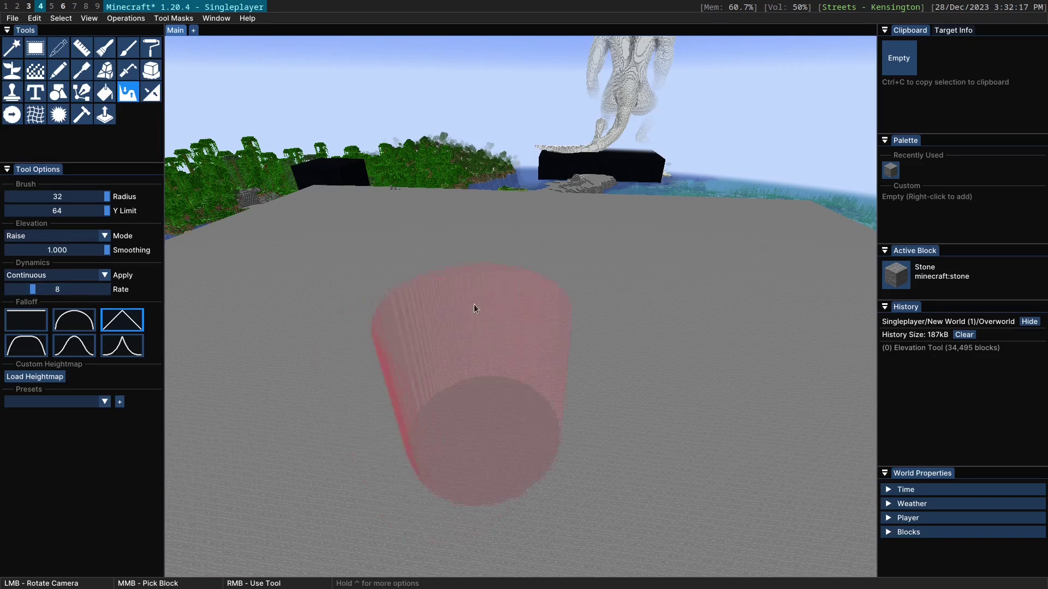
{"action": "right_click_drag", "start_coordinate": [477, 287], "coordinate": [476, 287]}
{"action": "left_click_drag", "start_coordinate": [476, 287], "coordinate": [480, 218], "text": "ctrl"}
{"action": "scroll", "coordinate": [434, 244], "scroll_direction": "up", "scroll_amount": 3}
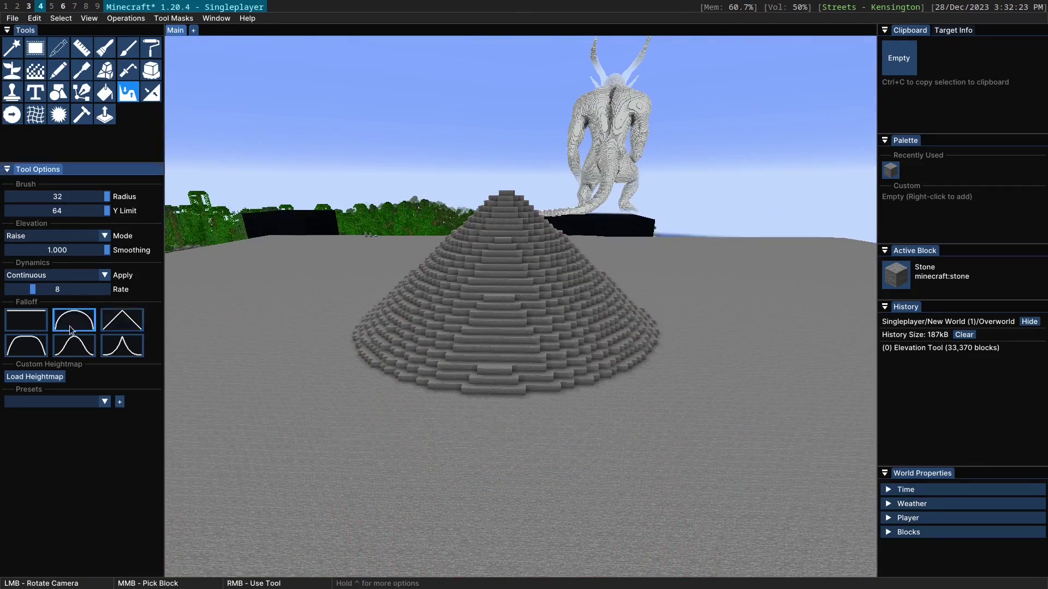
- Choose the flat falloff, raise a flat-topped plateau on the platform, and undo it
{"action": "left_click", "coordinate": [26, 320]}
{"action": "right_click_drag", "start_coordinate": [507, 330], "coordinate": [505, 326]}
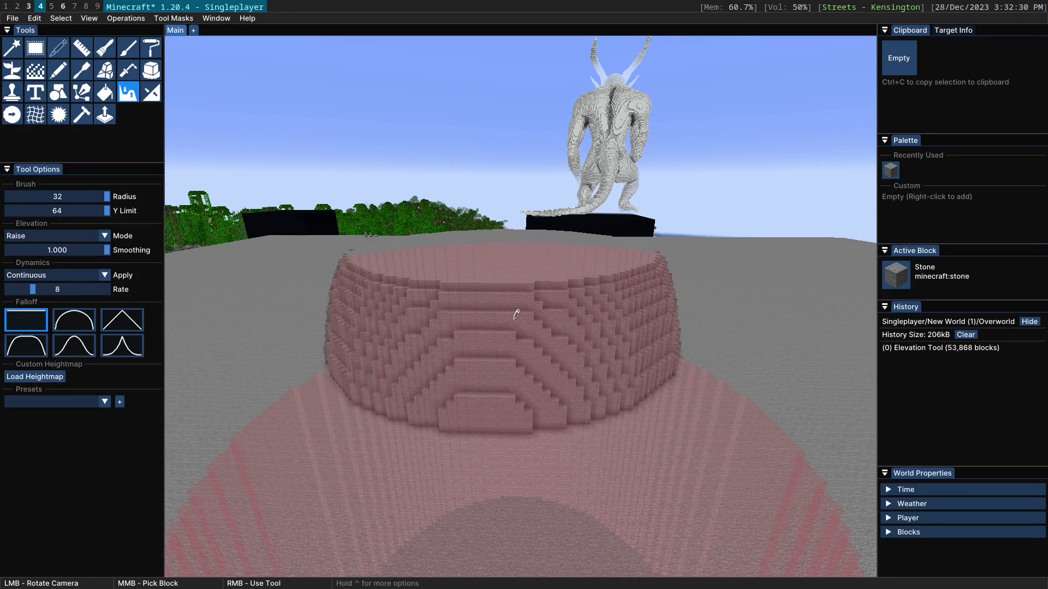
{"action": "key", "text": "ctrl+z"}
- Choose the dome falloff, raise a rounded dome on the platform, and undo it
{"action": "left_click", "coordinate": [74, 320]}
{"action": "right_click_drag", "start_coordinate": [462, 317], "coordinate": [460, 309]}
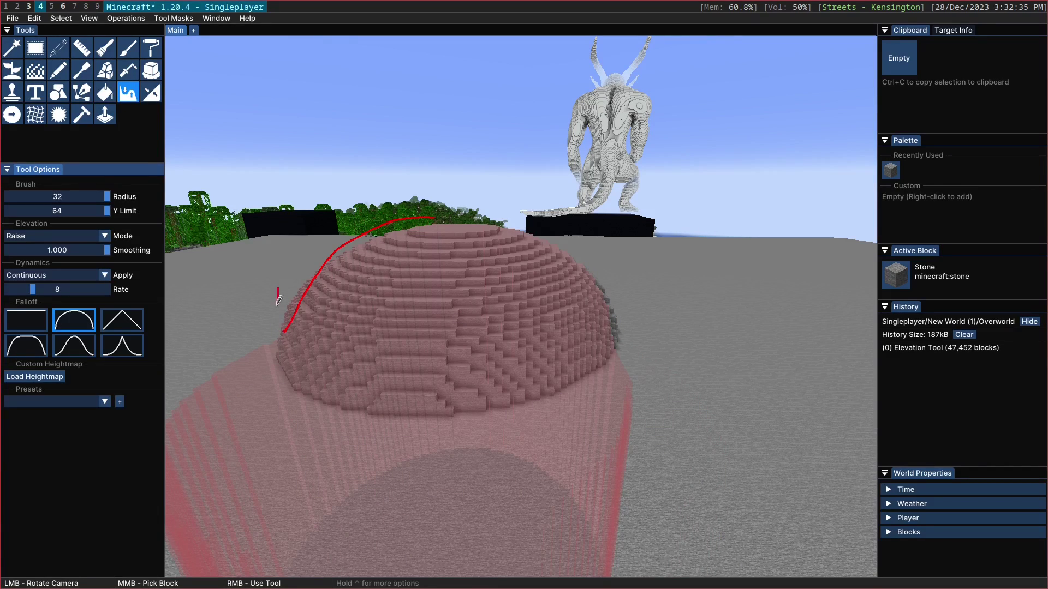
{"action": "key", "text": "ctrl+z"}
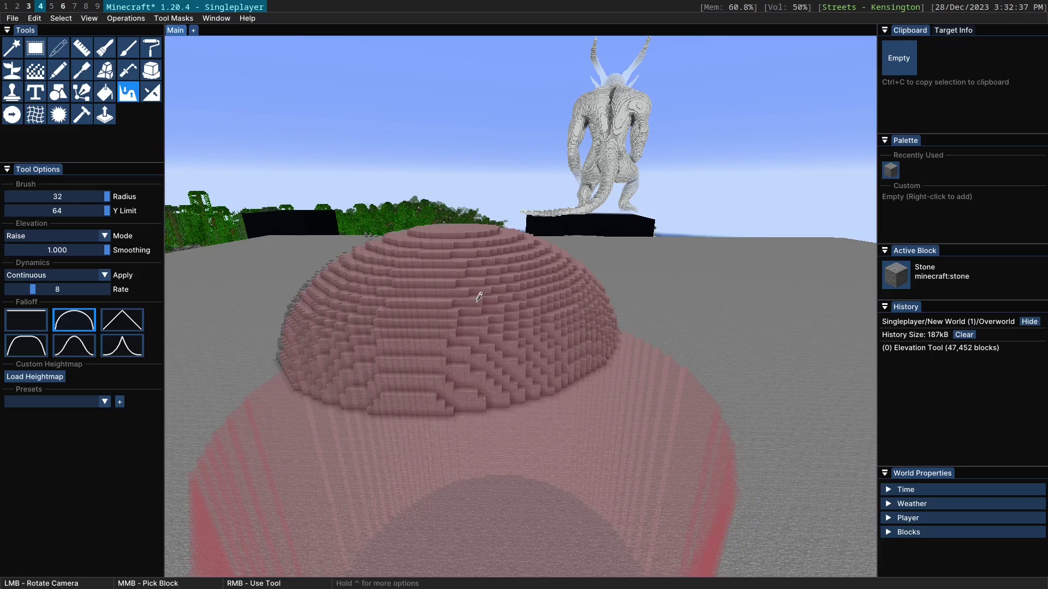
- Choose the linear falloff, raise another cone on the platform, and undo the stroke
{"action": "left_click", "coordinate": [73, 343]}
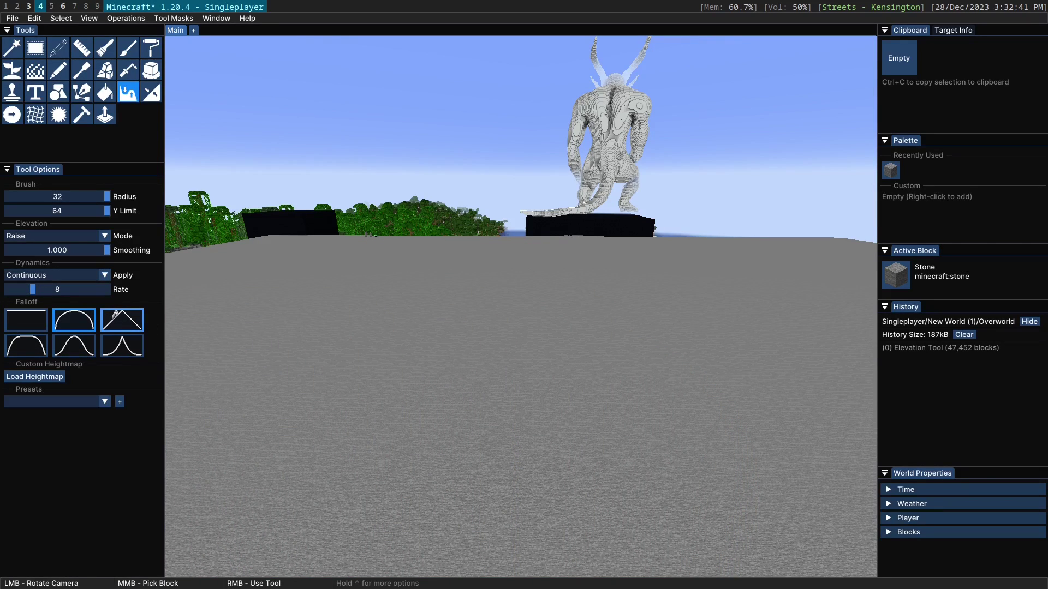
{"action": "right_click_drag", "start_coordinate": [480, 395], "coordinate": [529, 322]}
{"action": "left_click_drag", "start_coordinate": [529, 322], "coordinate": [540, 262], "text": "alt"}
{"action": "key", "text": "ctrl+z"}
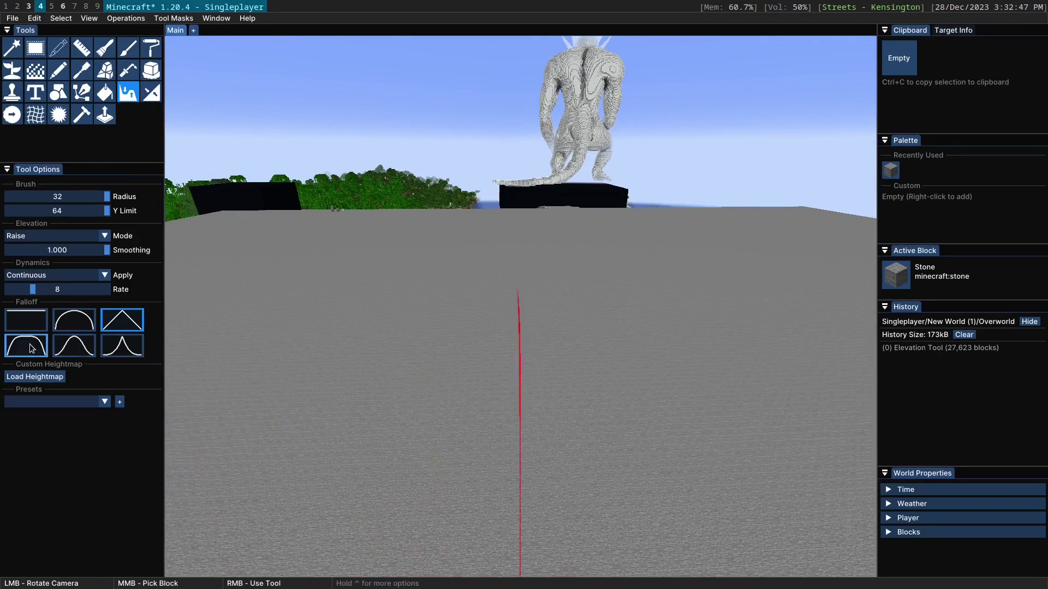
- Choose the flattened-dome falloff in the second row, raise a mound on the platform, and undo it
{"action": "left_click", "coordinate": [26, 346]}
{"action": "right_click_drag", "start_coordinate": [452, 293], "coordinate": [451, 291]}
{"action": "mouse_move", "coordinate": [451, 291]}
{"action": "left_mouse_down", "text": "alt"}
{"action": "mouse_move", "coordinate": [458, 256]}
{"action": "mouse_move", "coordinate": [479, 314]}
{"action": "left_mouse_up", "text": "alt"}
{"action": "key", "text": "ctrl+z"}
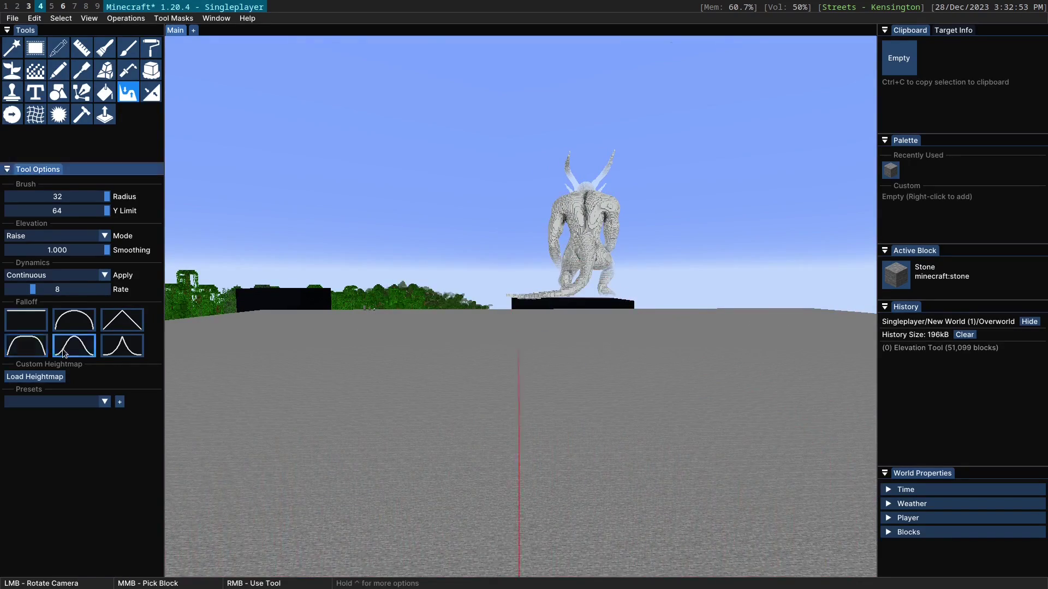
- Raise a mound on the platform with a second-row falloff curve, and switch back to the dome falloff
{"action": "left_click_drag", "start_coordinate": [540, 382], "coordinate": [526, 283], "text": "ctrl"}
{"action": "right_click_drag", "start_coordinate": [525, 283], "coordinate": [522, 289]}
{"action": "left_click", "coordinate": [84, 323]}
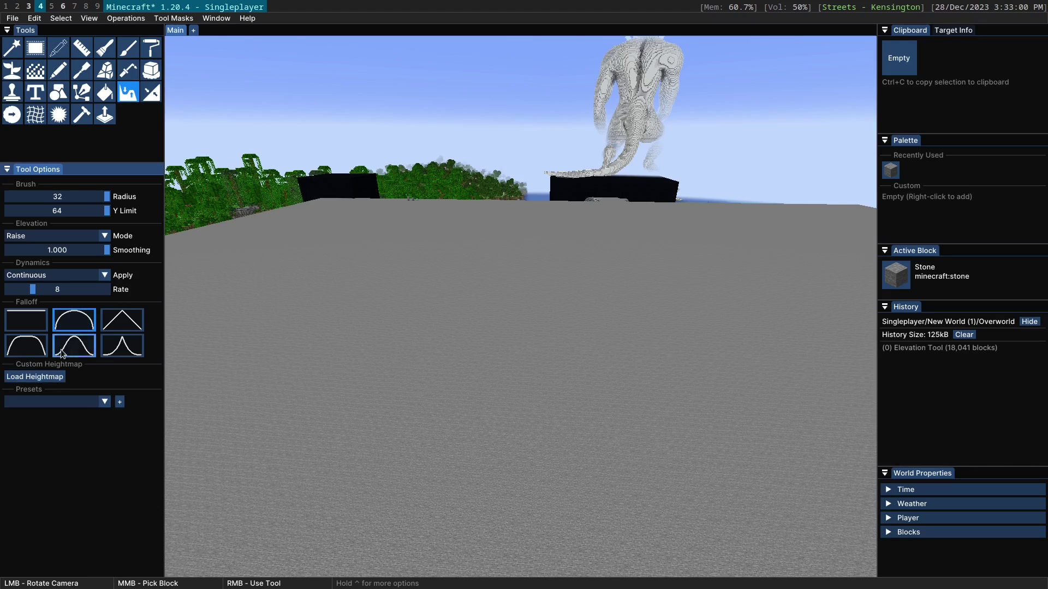
- Load pico_de_tancitaro.png from the realworld folder as the custom heightmap, loading the same file twice
{"action": "left_click", "coordinate": [54, 378]}
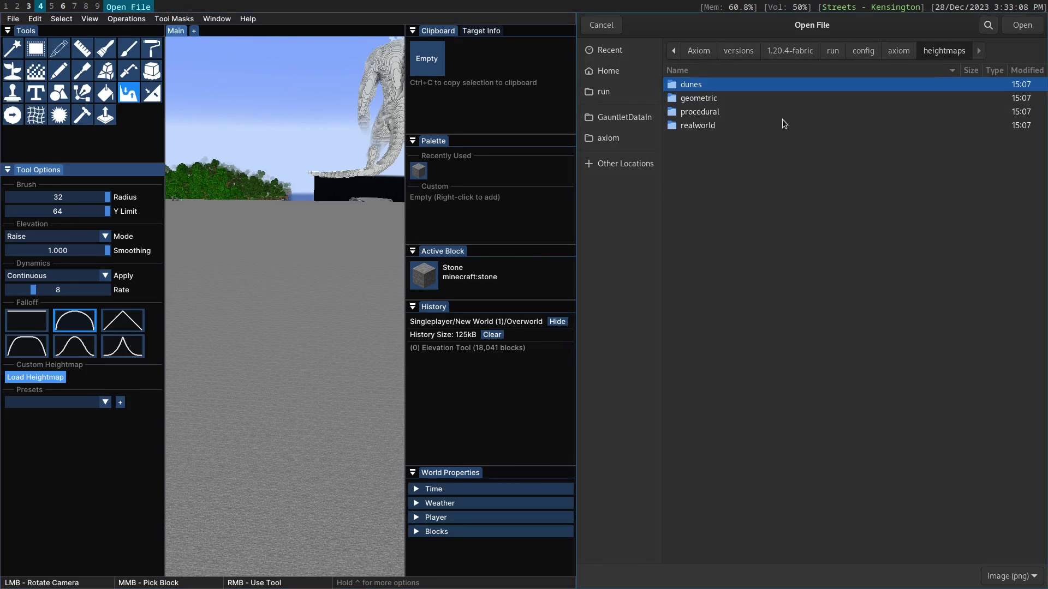
{"action": "double_click", "coordinate": [725, 126]}
{"action": "left_click", "coordinate": [720, 153]}
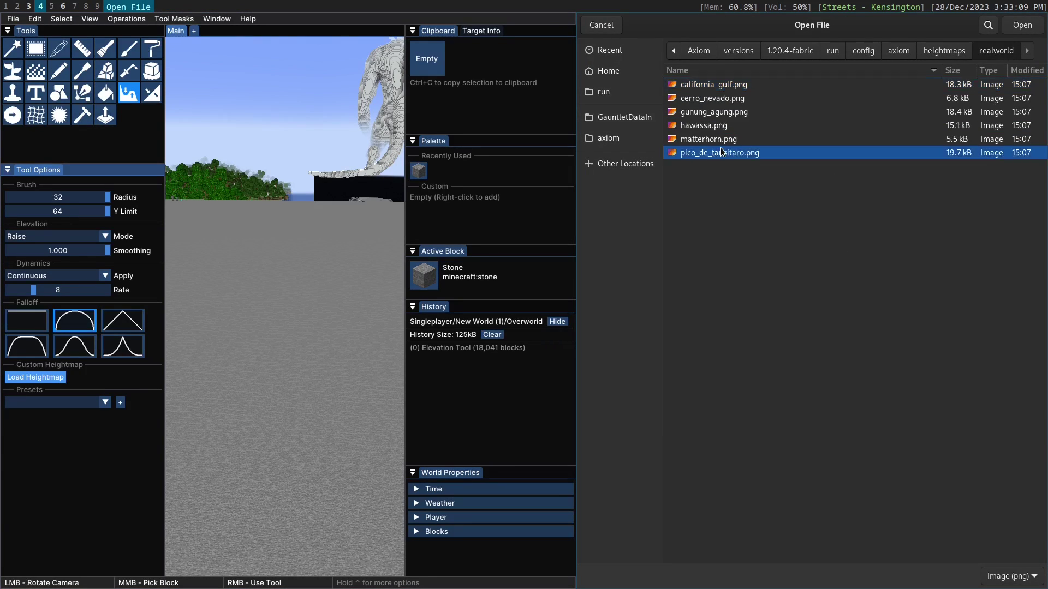
{"action": "key", "text": "Return"}
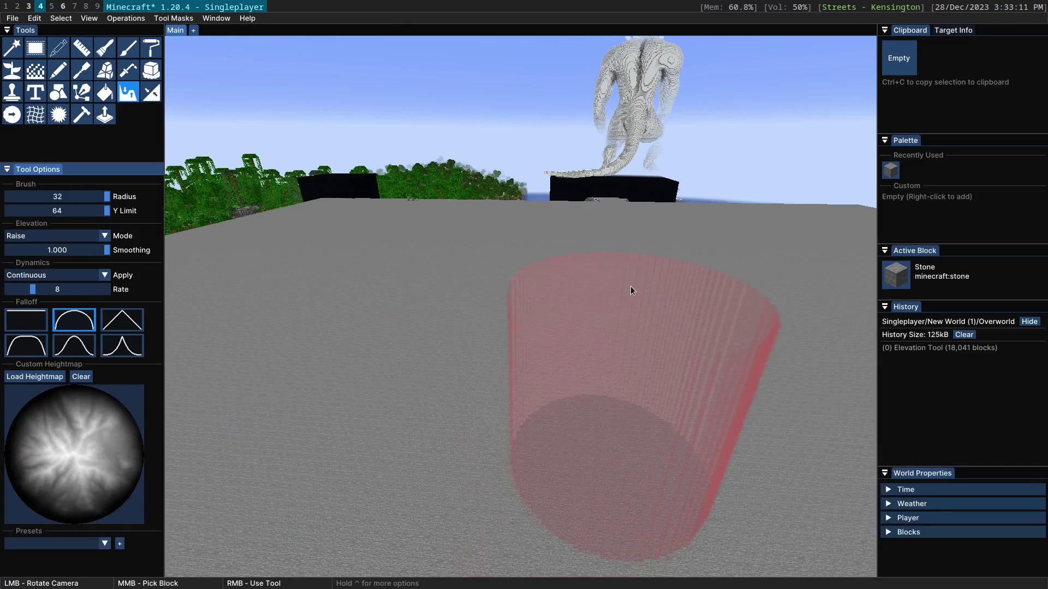
{"action": "left_click", "coordinate": [31, 376]}
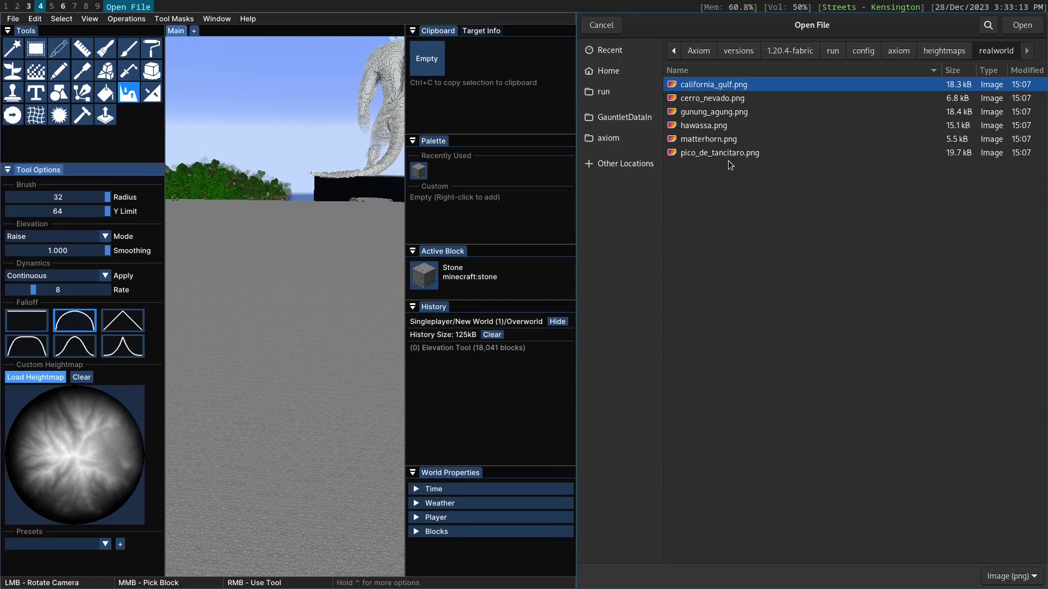
{"action": "left_click", "coordinate": [746, 158]}
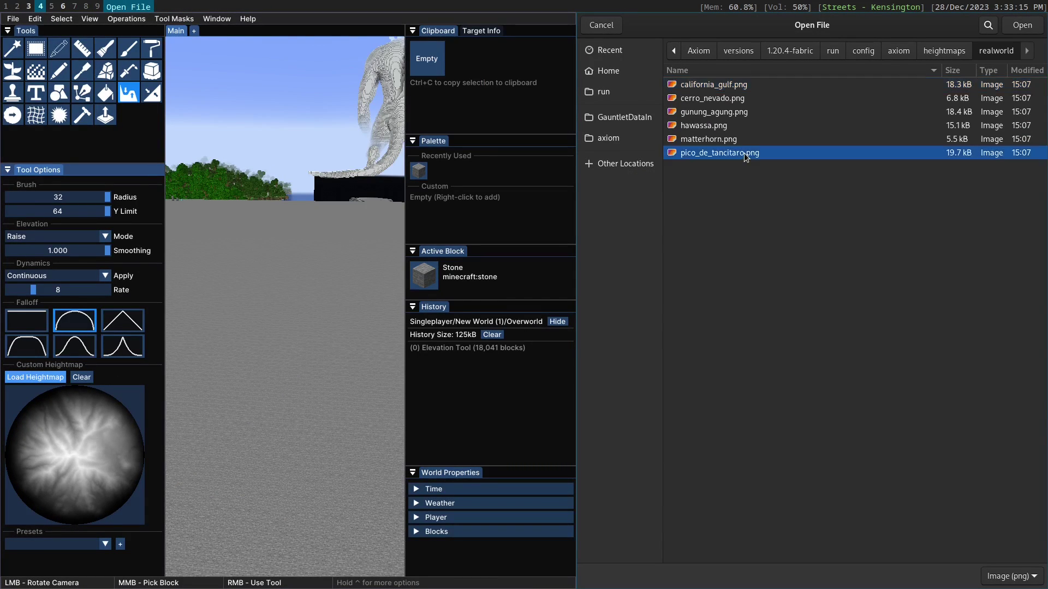
{"action": "left_click", "coordinate": [1022, 25]}
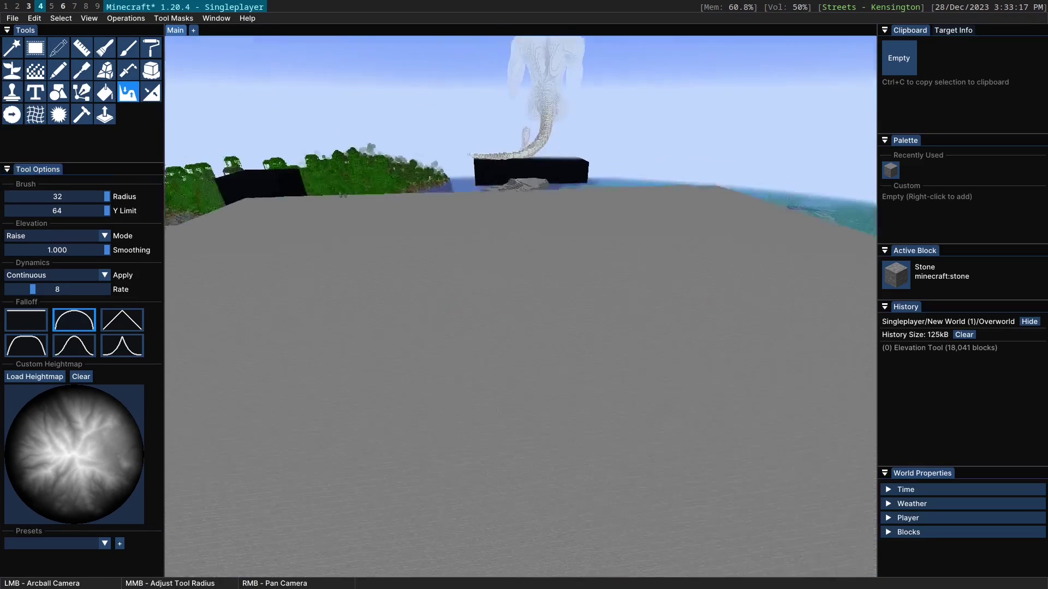
- Raise mountain terrain on the stone platform in several strokes using the custom heightmap
{"action": "right_click_drag", "start_coordinate": [557, 280], "coordinate": [467, 261]}
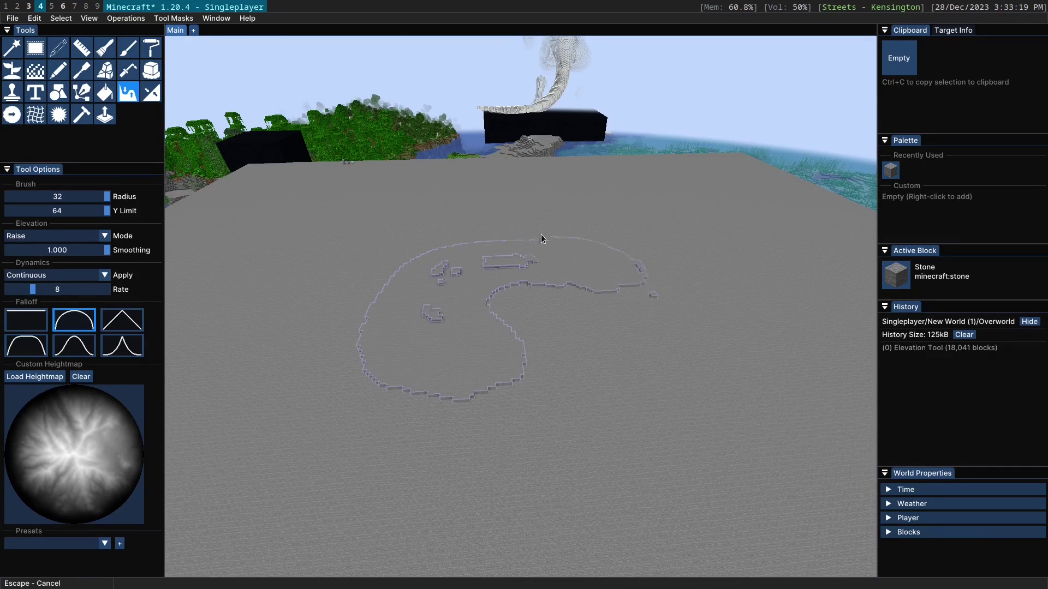
{"action": "mouse_move", "coordinate": [602, 348]}
{"action": "right_mouse_down"}
{"action": "mouse_move", "coordinate": [445, 303]}
{"action": "mouse_move", "coordinate": [614, 333]}
{"action": "mouse_move", "coordinate": [463, 289]}
{"action": "mouse_move", "coordinate": [604, 361]}
{"action": "mouse_move", "coordinate": [476, 282]}
{"action": "mouse_move", "coordinate": [554, 326]}
{"action": "mouse_move", "coordinate": [504, 320]}
{"action": "mouse_move", "coordinate": [552, 300]}
{"action": "mouse_move", "coordinate": [499, 341]}
{"action": "mouse_move", "coordinate": [516, 267]}
{"action": "mouse_move", "coordinate": [550, 317]}
{"action": "mouse_move", "coordinate": [520, 306]}
{"action": "right_mouse_up"}
{"action": "left_click_drag", "start_coordinate": [520, 307], "coordinate": [715, 308], "text": "ctrl"}
{"action": "mouse_move", "coordinate": [519, 306]}
{"action": "right_mouse_down"}
{"action": "mouse_move", "coordinate": [624, 365]}
{"action": "mouse_move", "coordinate": [474, 308]}
{"action": "right_mouse_up"}
{"action": "mouse_move", "coordinate": [473, 308]}
{"action": "left_mouse_down"}
{"action": "mouse_move", "coordinate": [601, 405]}
{"action": "mouse_move", "coordinate": [480, 308]}
{"action": "mouse_move", "coordinate": [612, 297]}
{"action": "mouse_move", "coordinate": [513, 299]}
{"action": "left_mouse_up"}
- Clear the custom heightmap and raise overlapping rounded mounds across the platform with the dome falloff
{"action": "left_click", "coordinate": [82, 376]}
{"action": "mouse_move", "coordinate": [712, 357]}
{"action": "right_mouse_down"}
{"action": "mouse_move", "coordinate": [728, 342]}
{"action": "mouse_move", "coordinate": [761, 365]}
{"action": "right_mouse_up"}
{"action": "mouse_move", "coordinate": [761, 366]}
{"action": "left_mouse_down"}
{"action": "mouse_move", "coordinate": [752, 402]}
{"action": "mouse_move", "coordinate": [765, 391]}
{"action": "mouse_move", "coordinate": [744, 385]}
{"action": "left_mouse_up"}
{"action": "right_click_drag", "start_coordinate": [745, 384], "coordinate": [739, 381]}
{"action": "mouse_move", "coordinate": [594, 325]}
{"action": "left_mouse_down", "text": "ctrl"}
{"action": "mouse_move", "coordinate": [600, 262]}
{"action": "mouse_move", "coordinate": [709, 273]}
{"action": "mouse_move", "coordinate": [753, 350]}
{"action": "left_mouse_up", "text": "ctrl"}
{"action": "right_click_drag", "start_coordinate": [594, 325], "coordinate": [594, 325]}
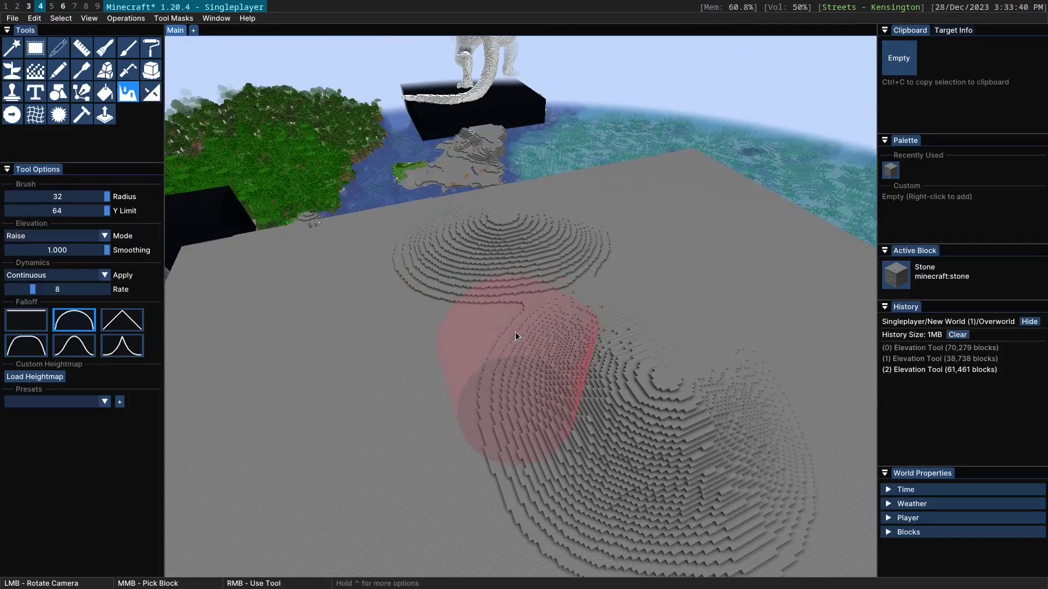